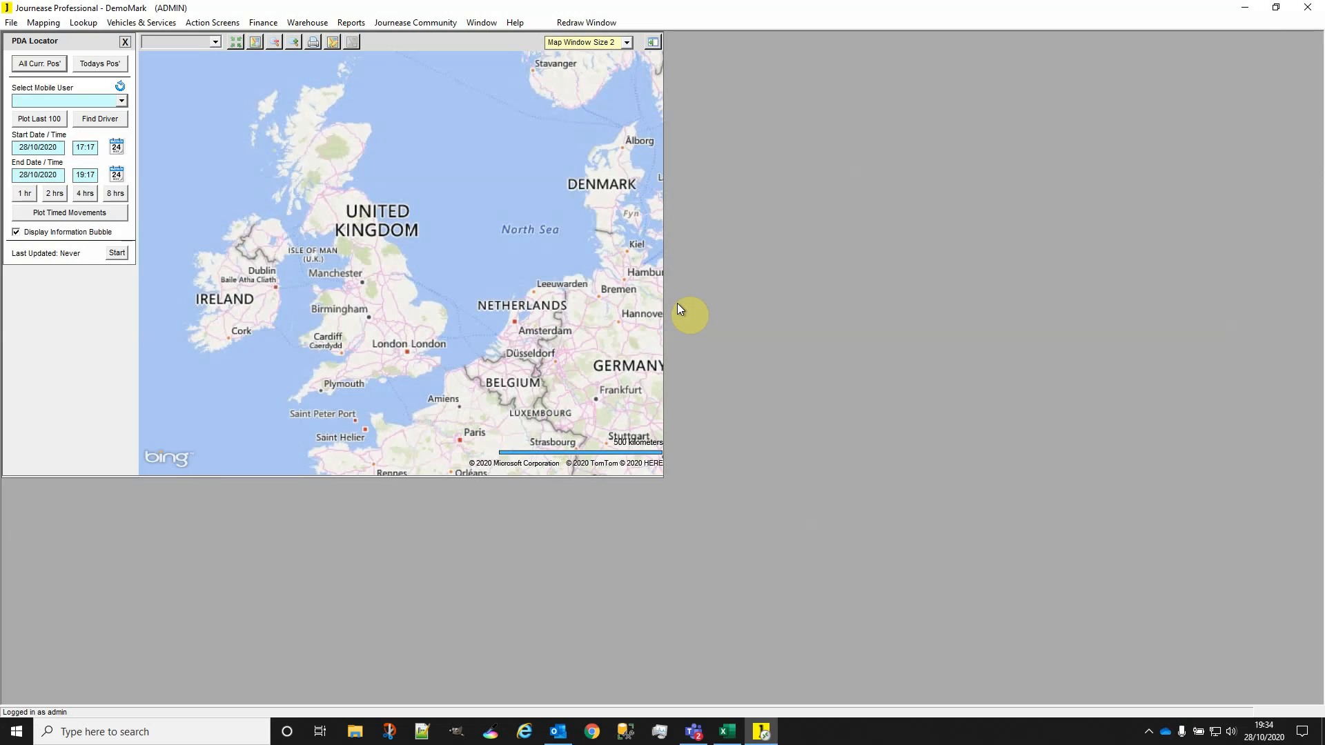
Open the finance price matrices screen, maximize its window and look through the list of current matrices
click(83, 22)
mouse_move(130, 113)
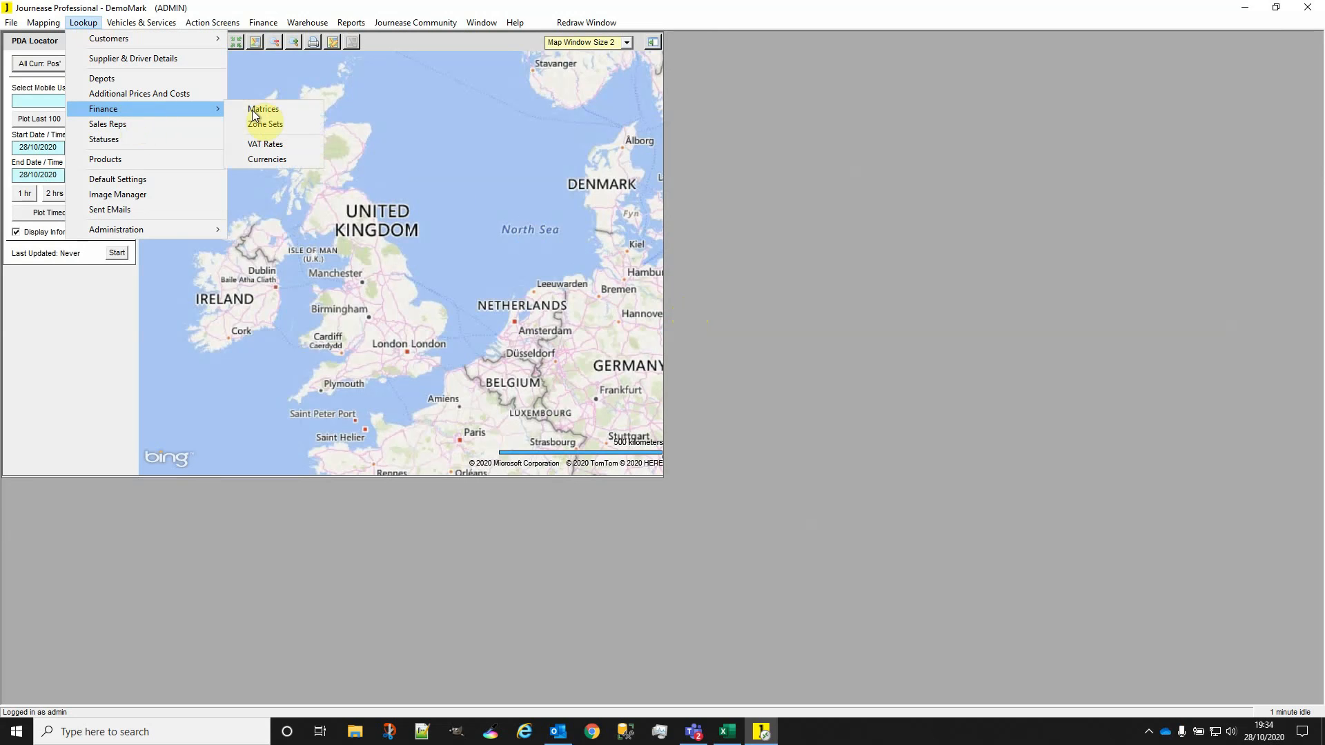
click(263, 111)
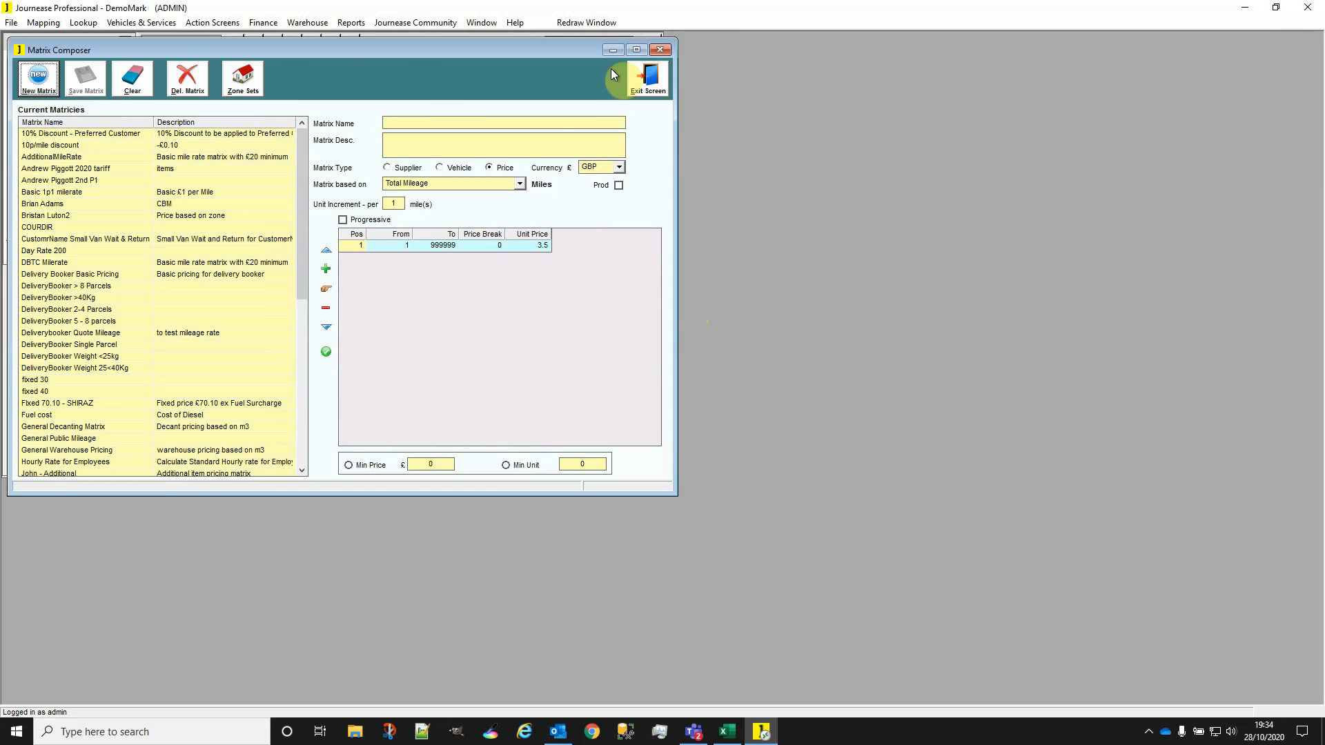
click(636, 50)
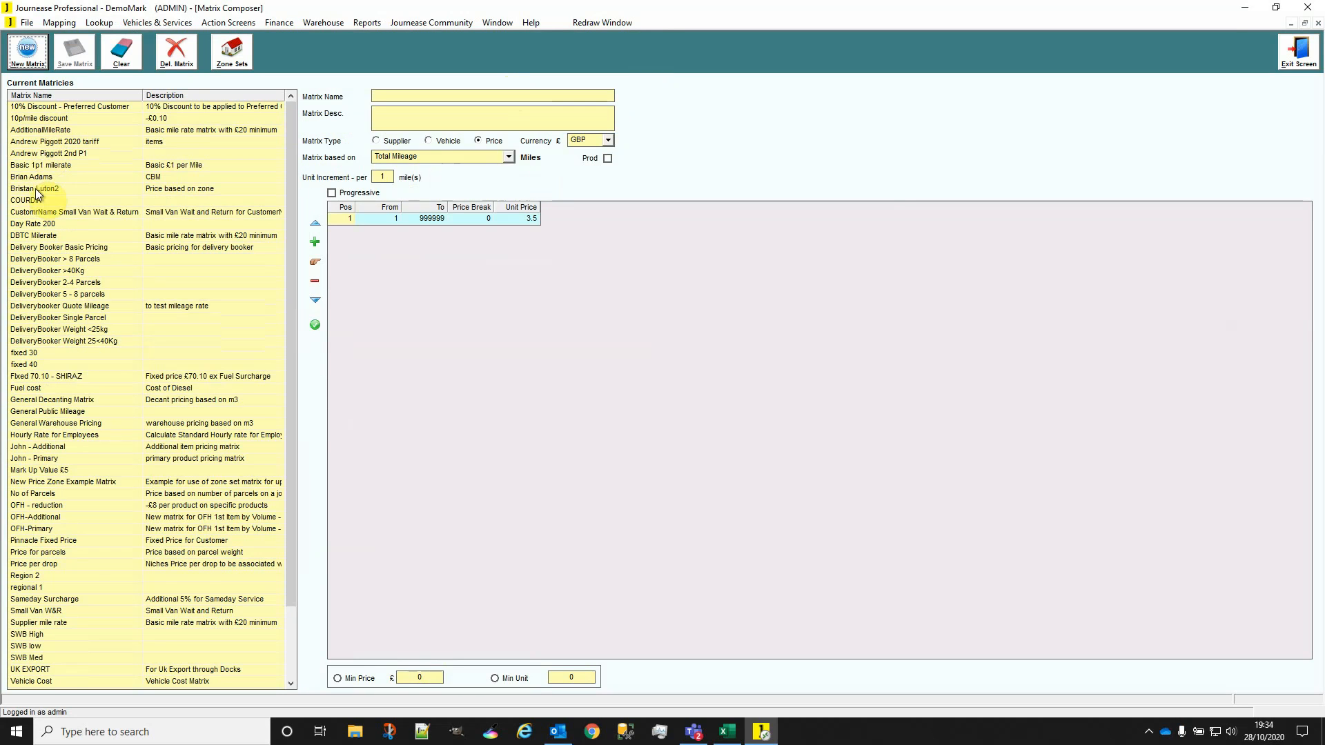
drag(287, 557, 283, 507)
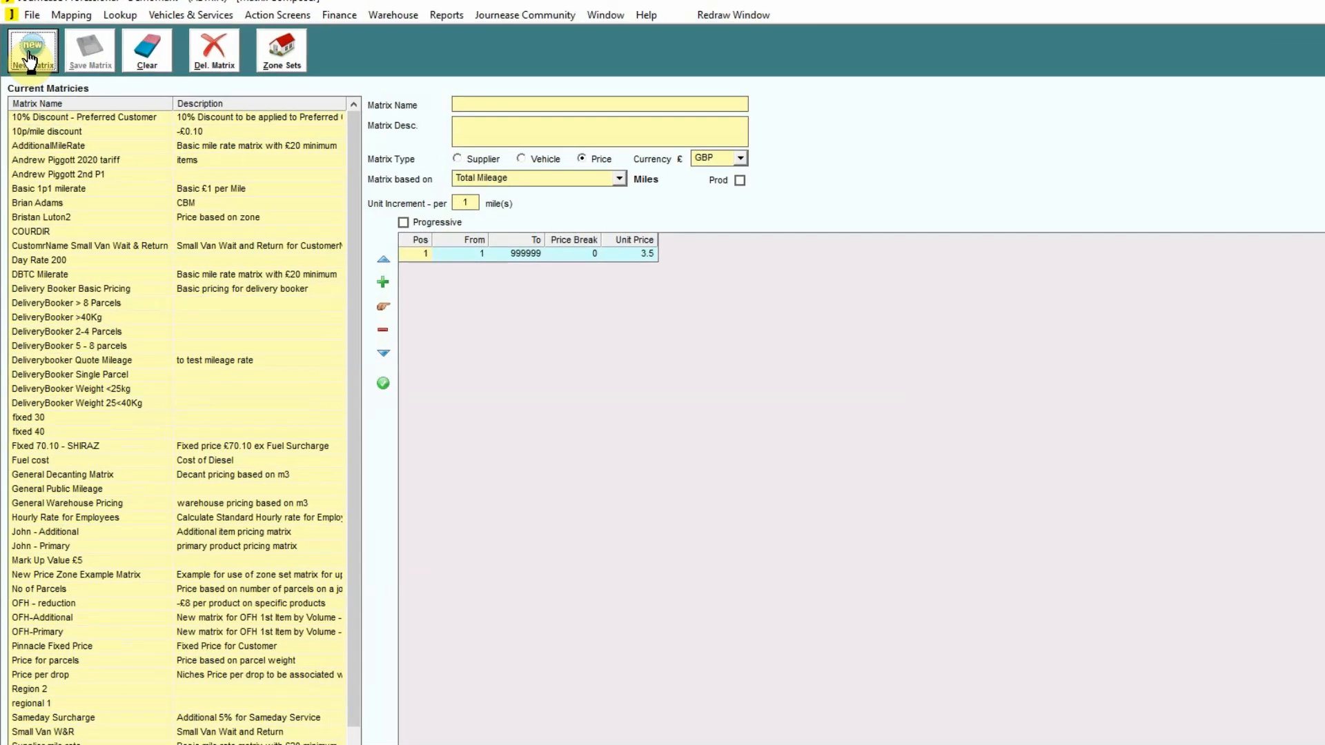
Create a new matrix named "Basic Mile Rate 2"
click(30, 58)
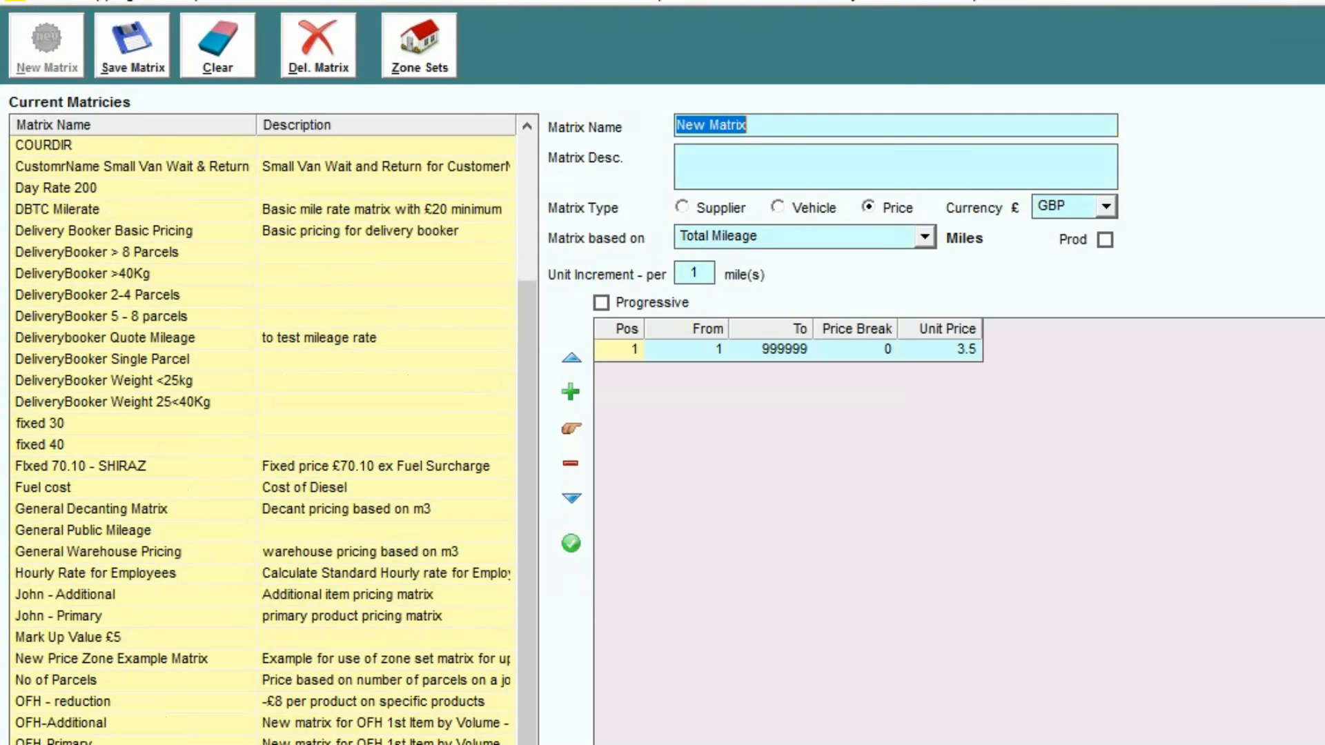
text(Ba)
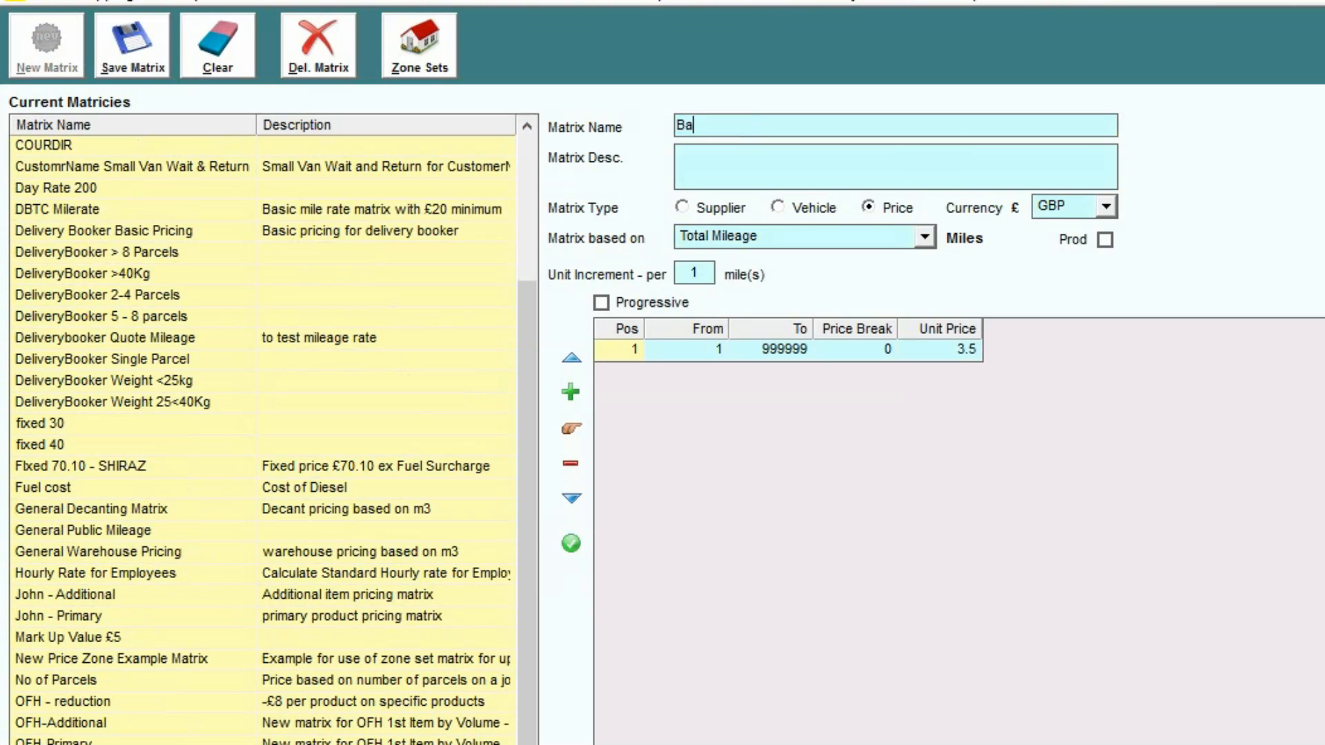
text(sic Mile Rate)
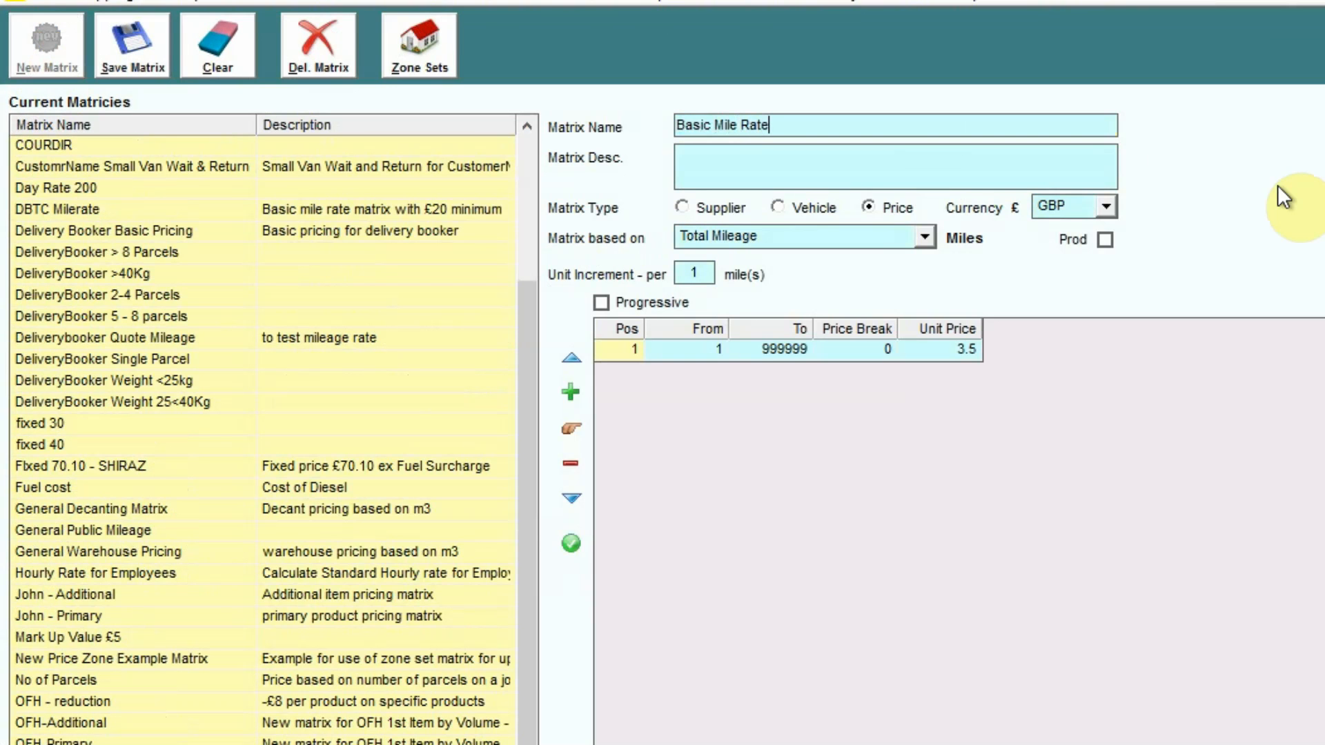
text( 2)
Enter "Basic mile rate matrix for demonstration" as the matrix description
click(802, 165)
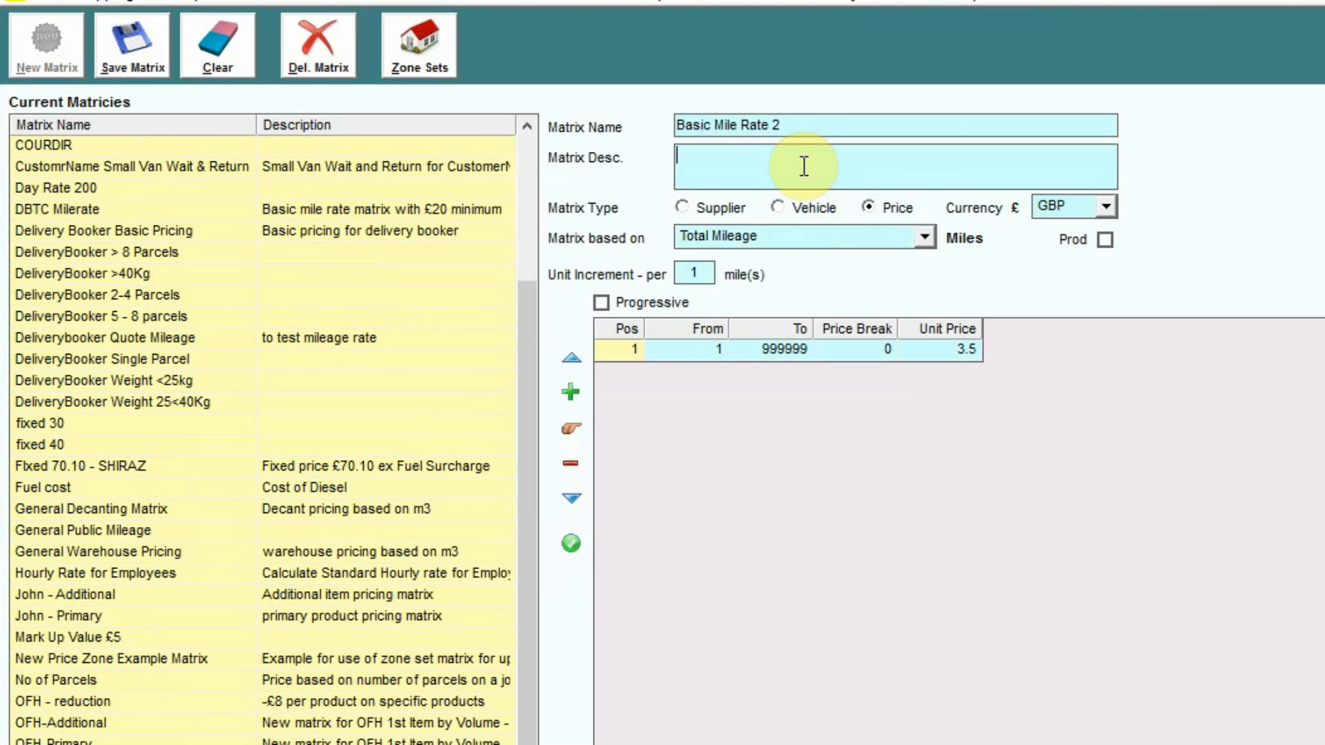
text(Basic mile rate ma)
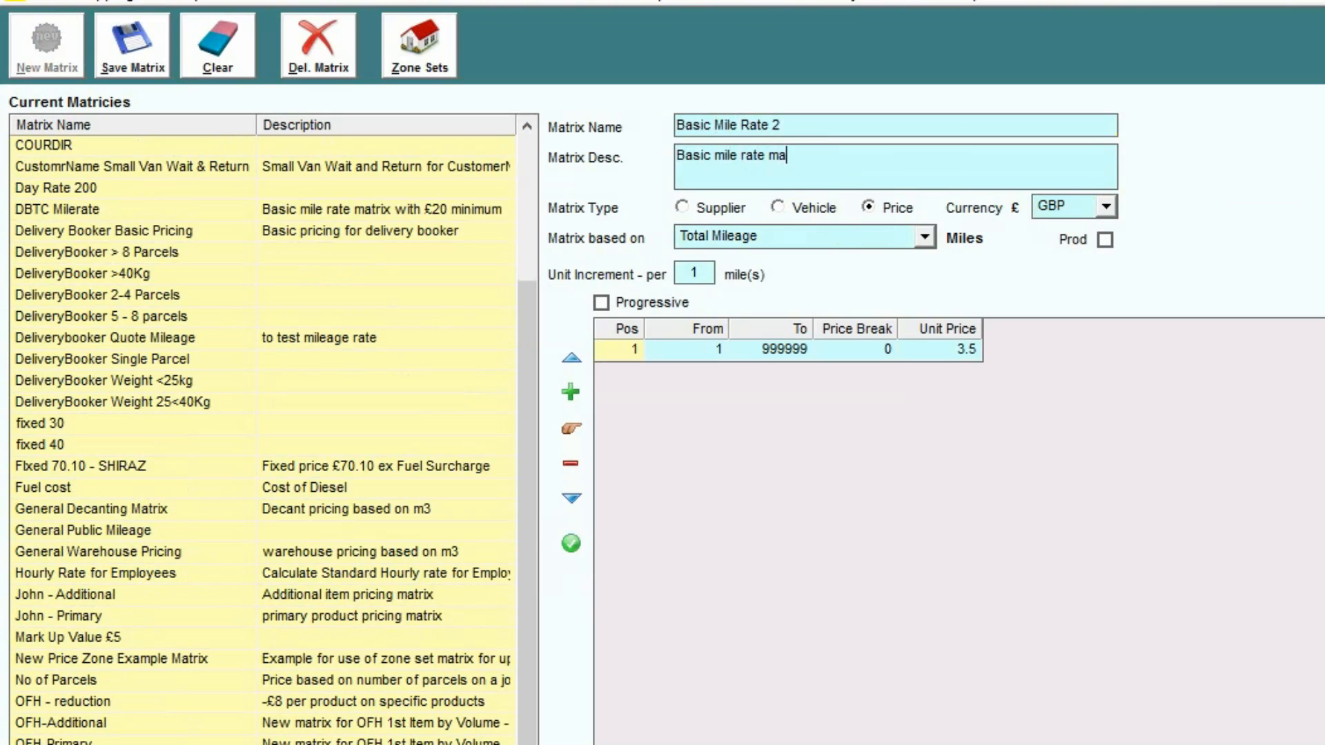
text(trix for demonstr)
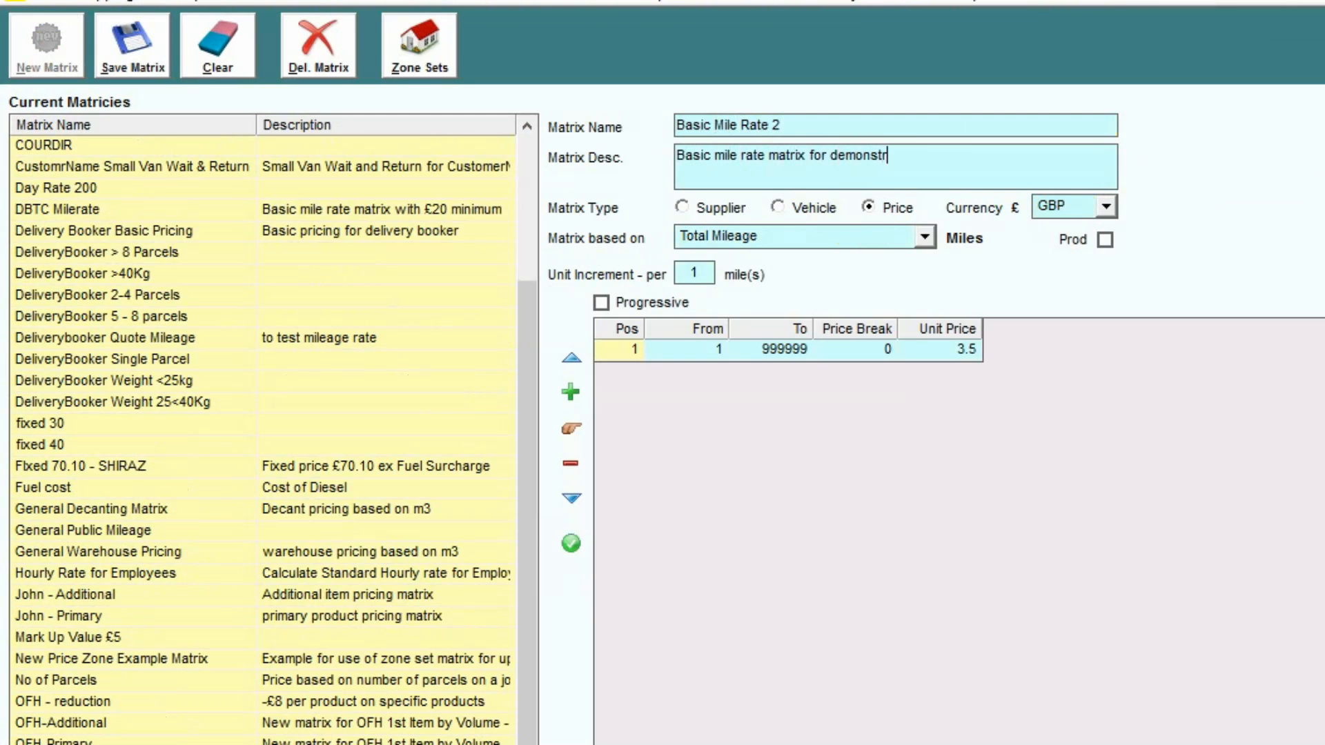
text(ation)
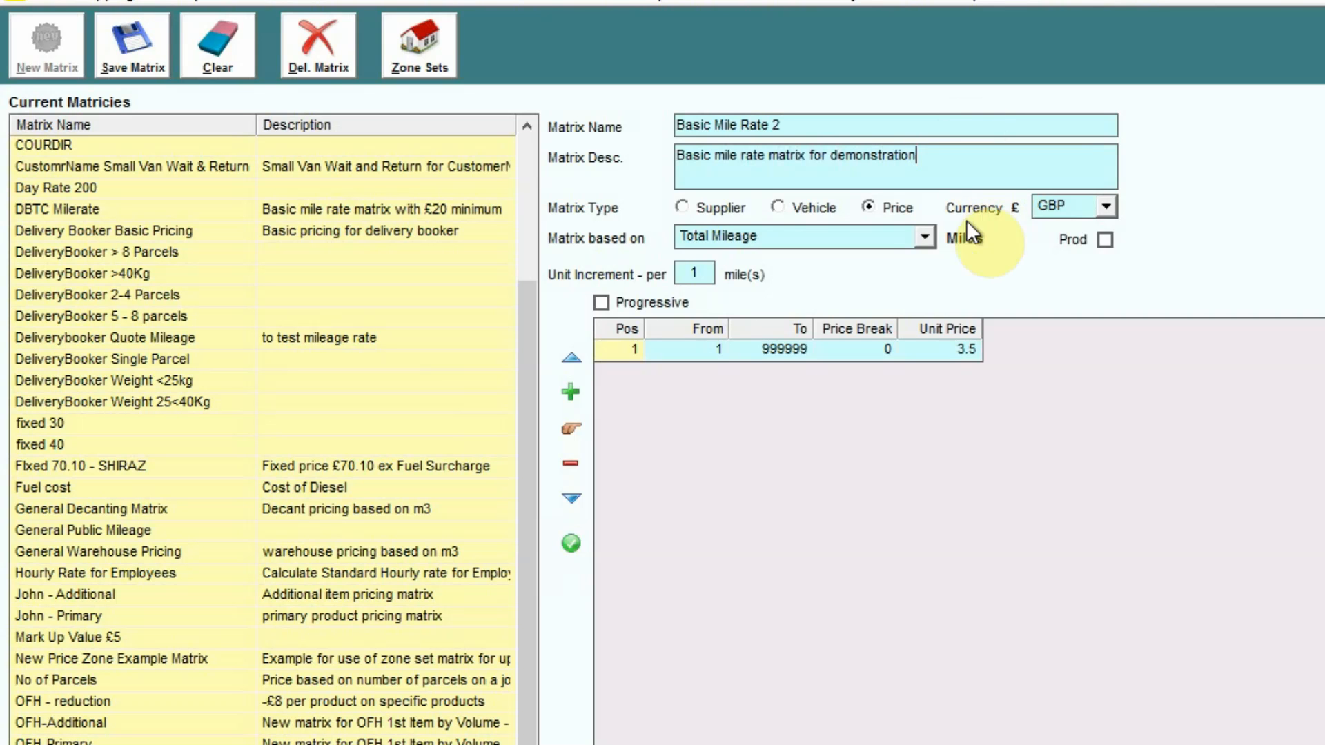
key(Tab)
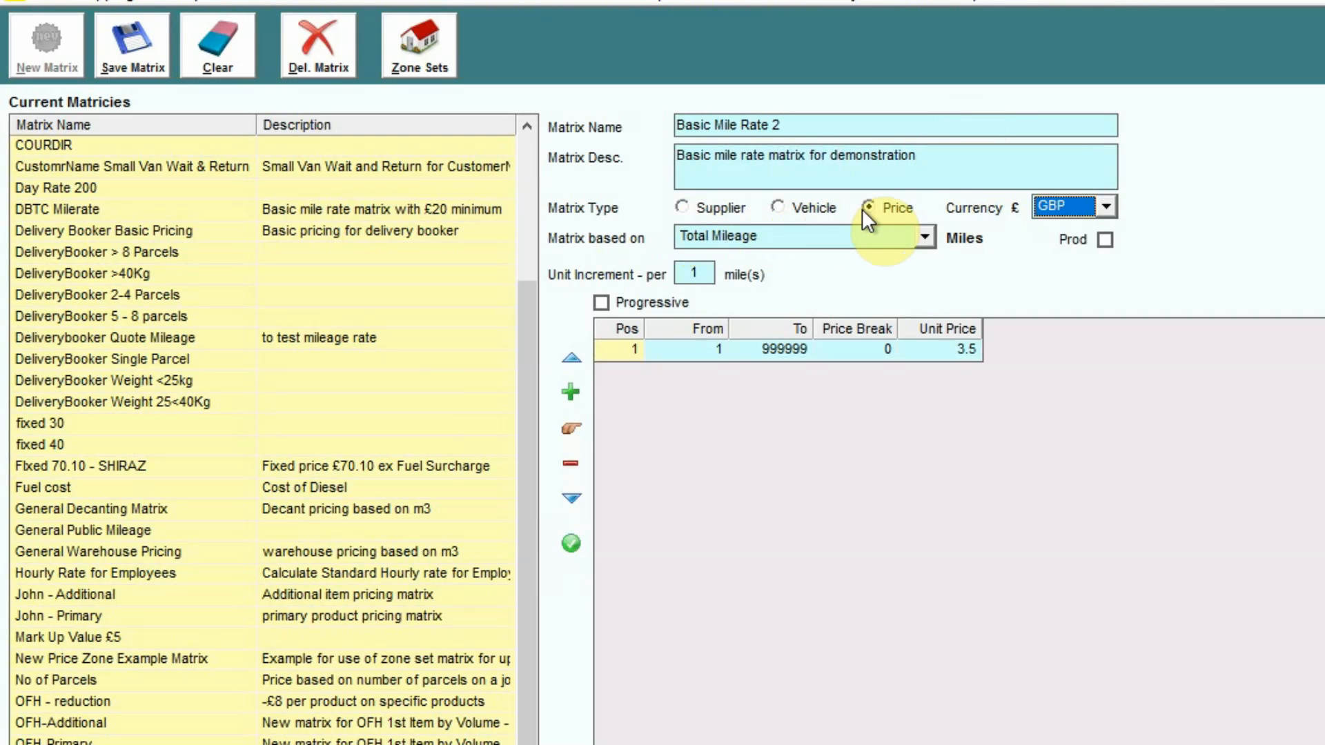
Try the Supplier and Vehicle matrix types, and return the type to Price
click(686, 206)
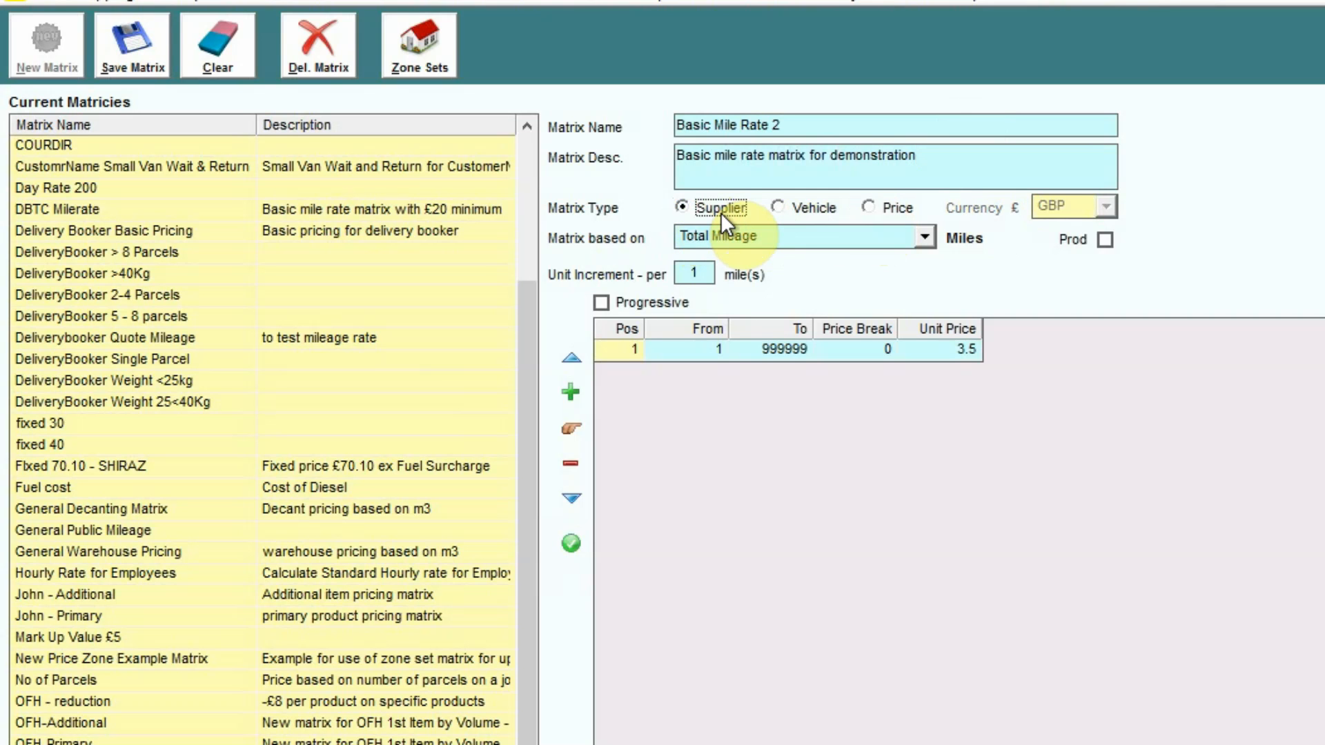
click(780, 208)
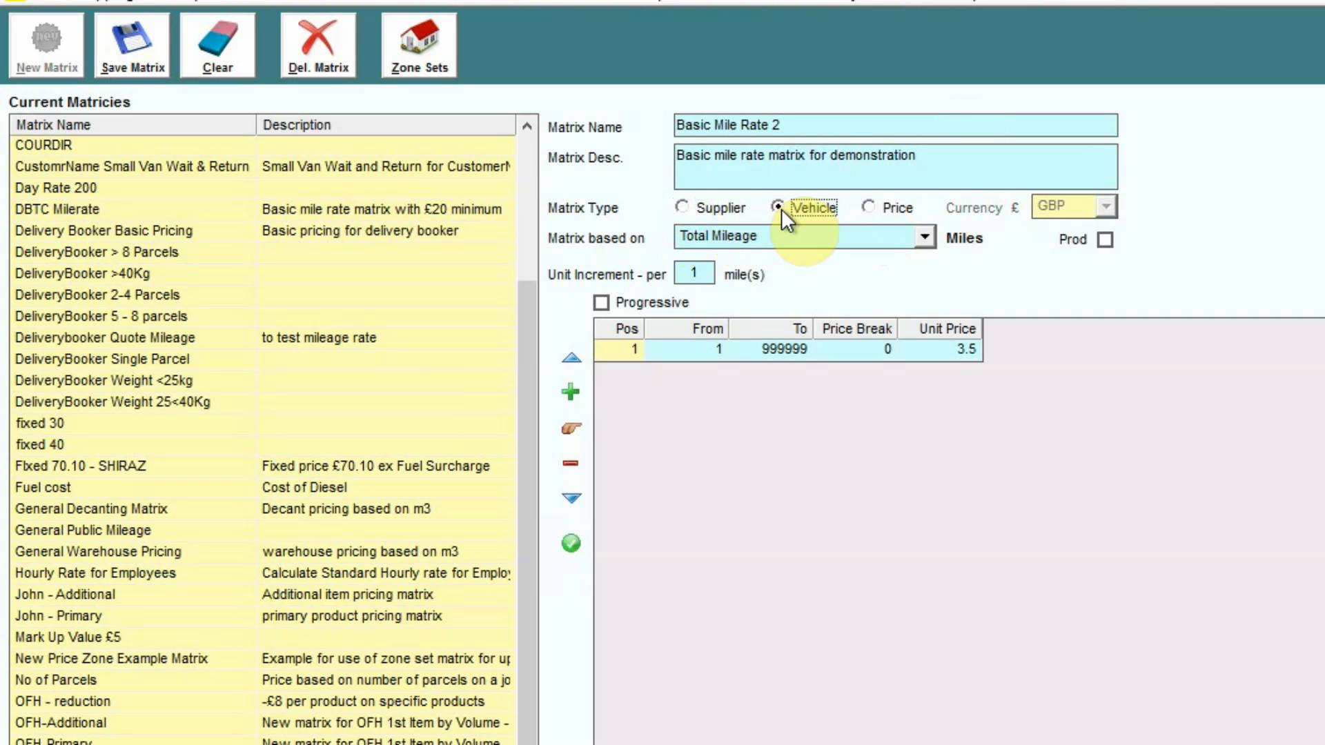
click(870, 207)
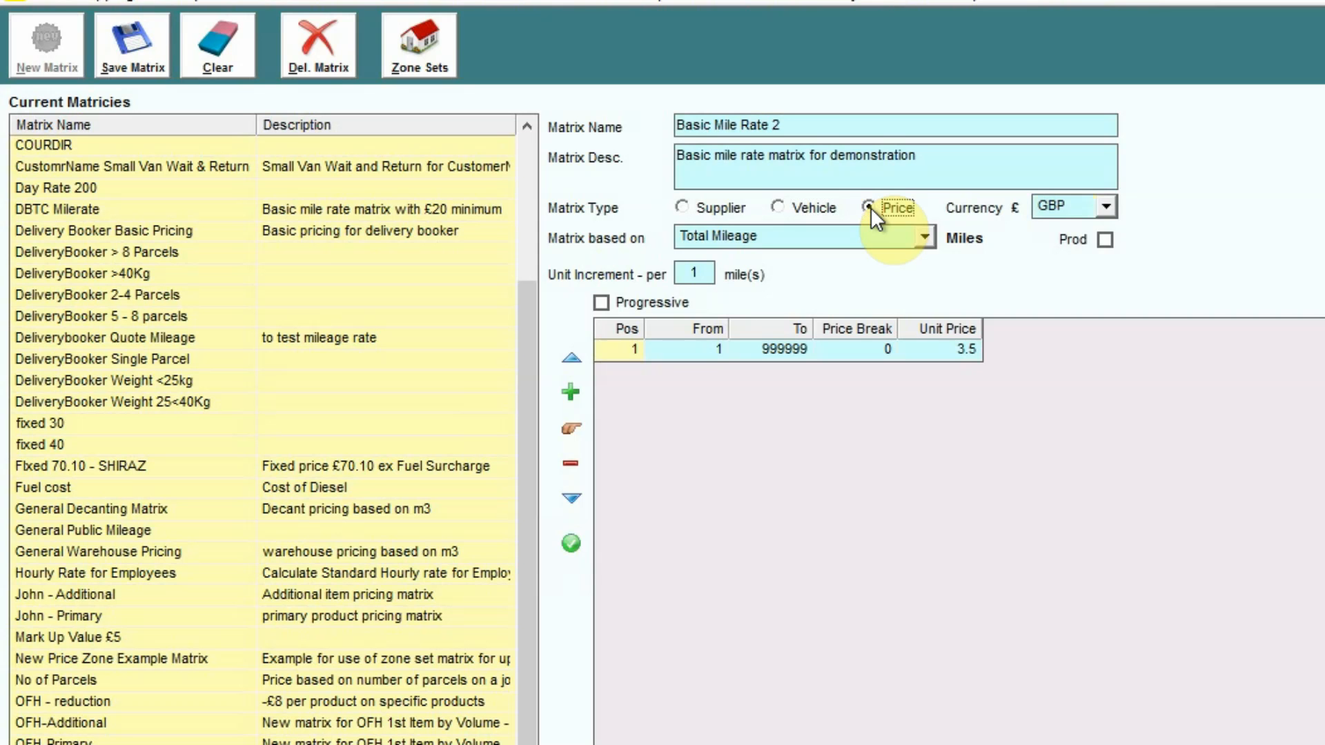
Review the available calculation bases and base the matrix on Total Mileage
click(923, 236)
drag(923, 363, 924, 288)
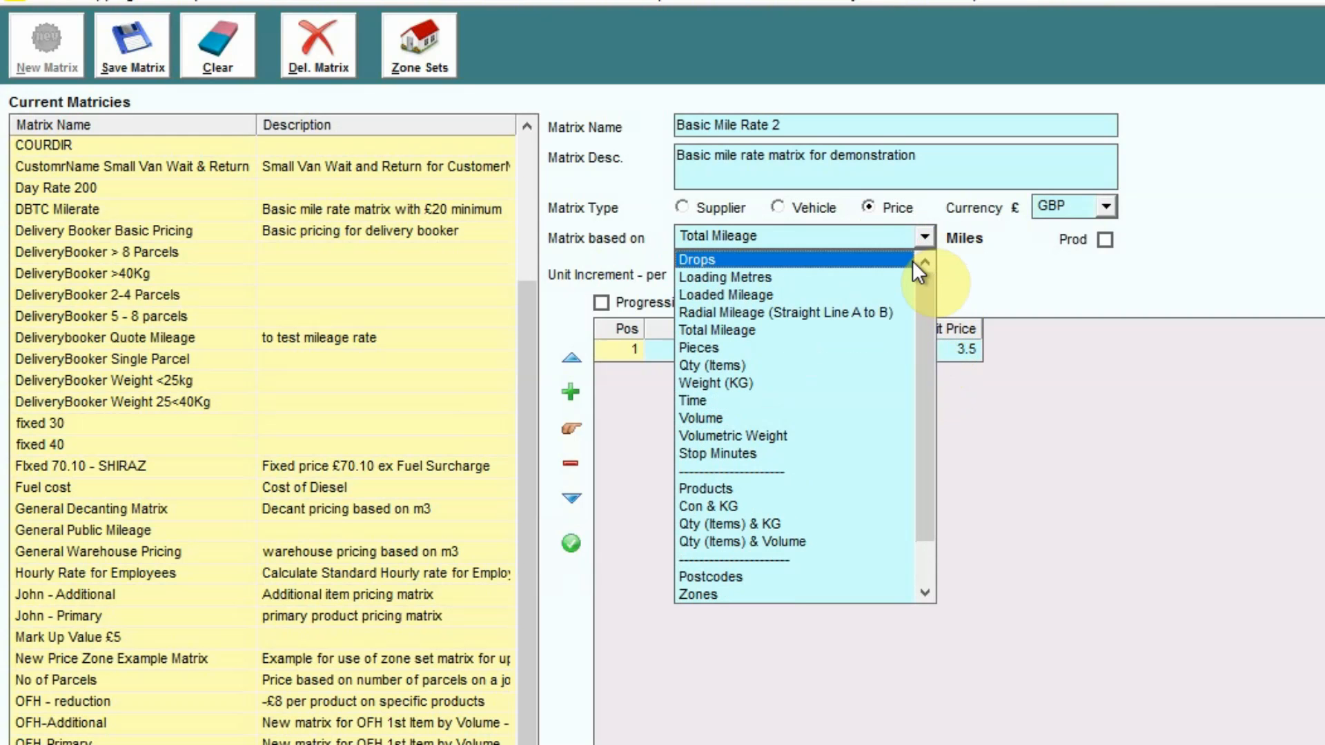
drag(923, 502, 928, 454)
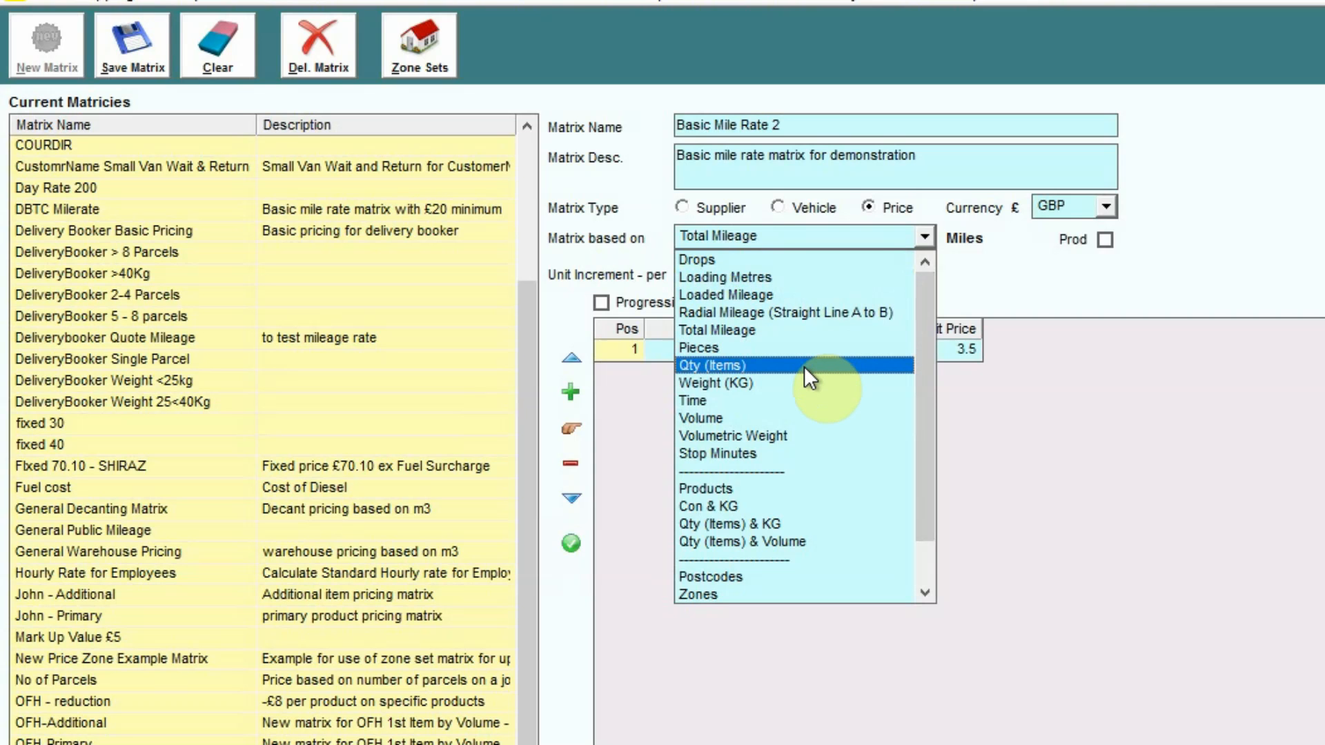
click(755, 333)
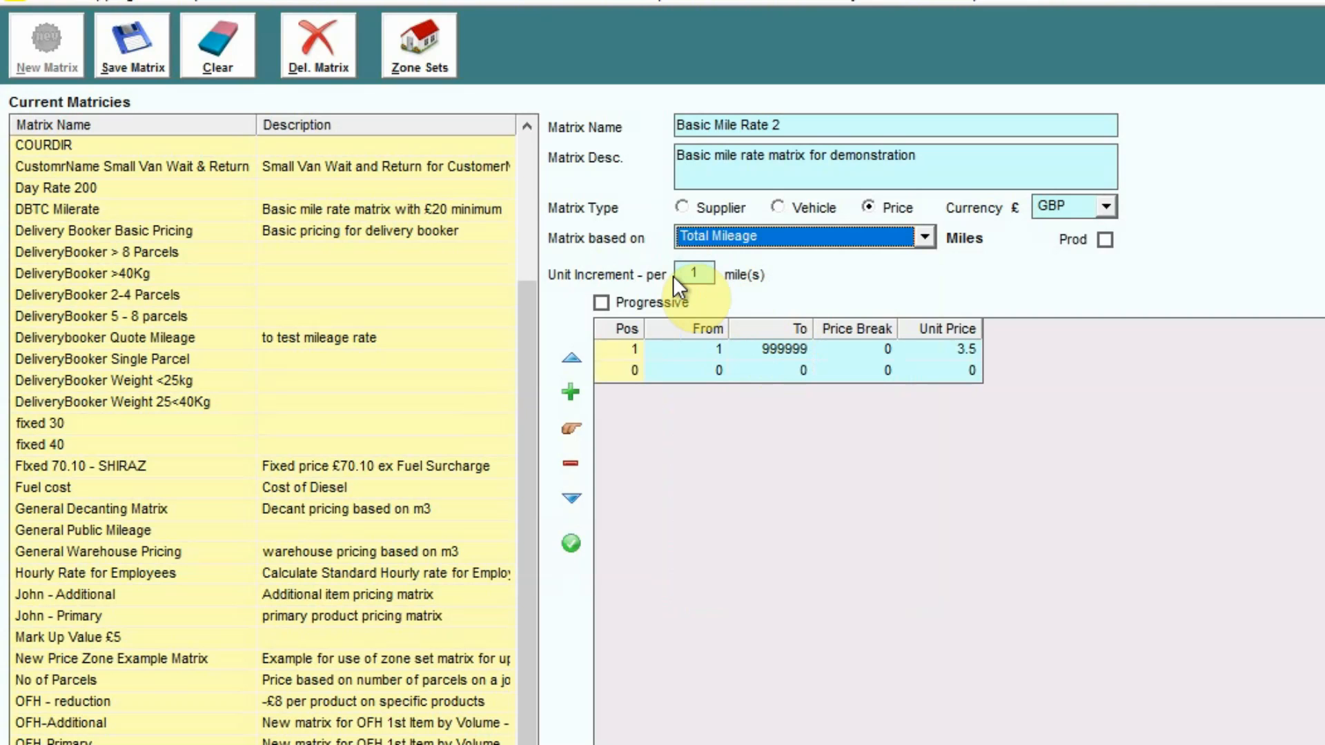
click(697, 275)
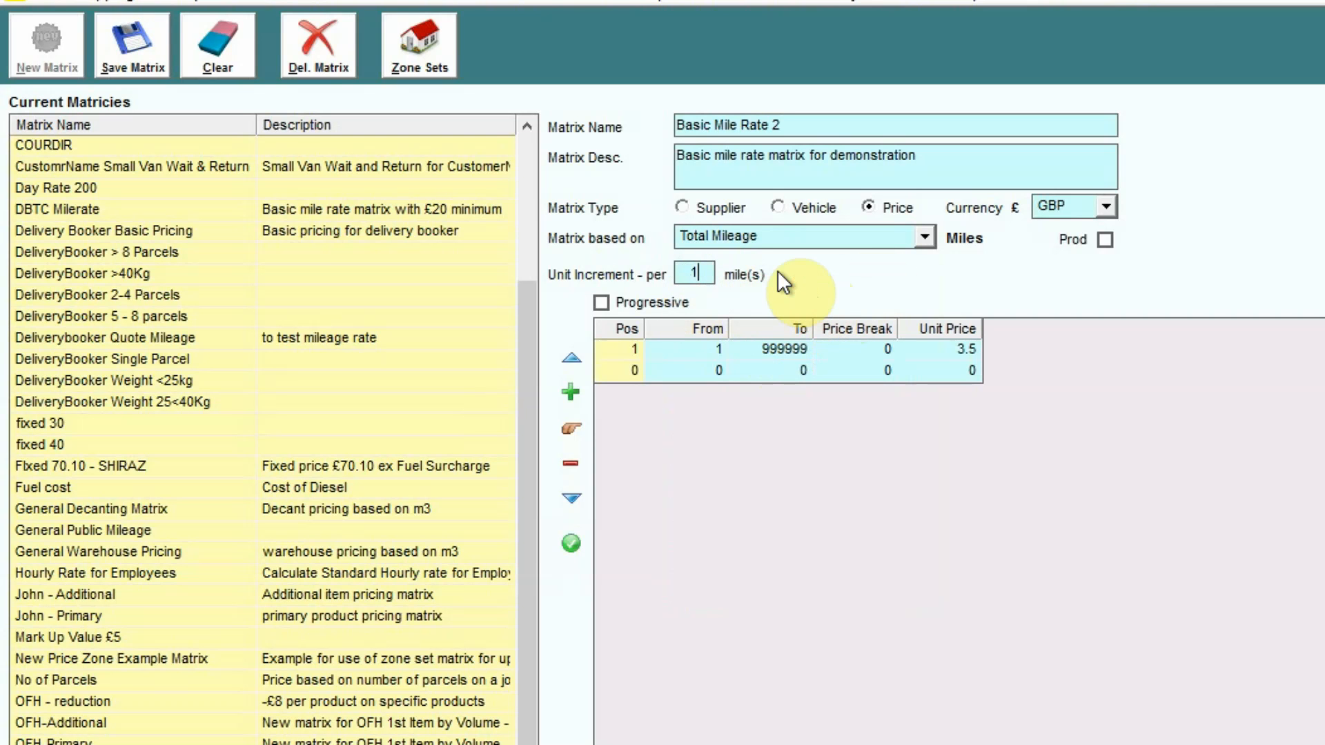
Try a minimum price of £45 for the matrix and reset it to 0
click(801, 349)
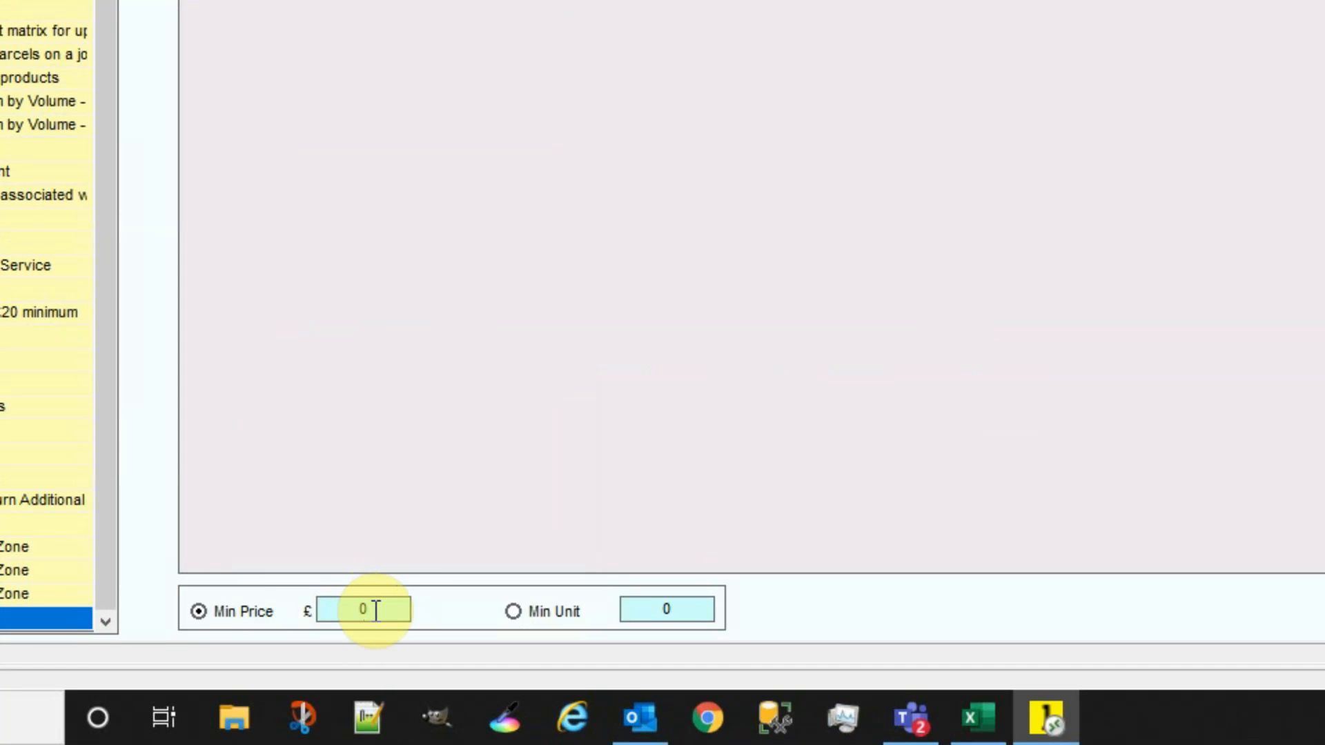
double_click(375, 610)
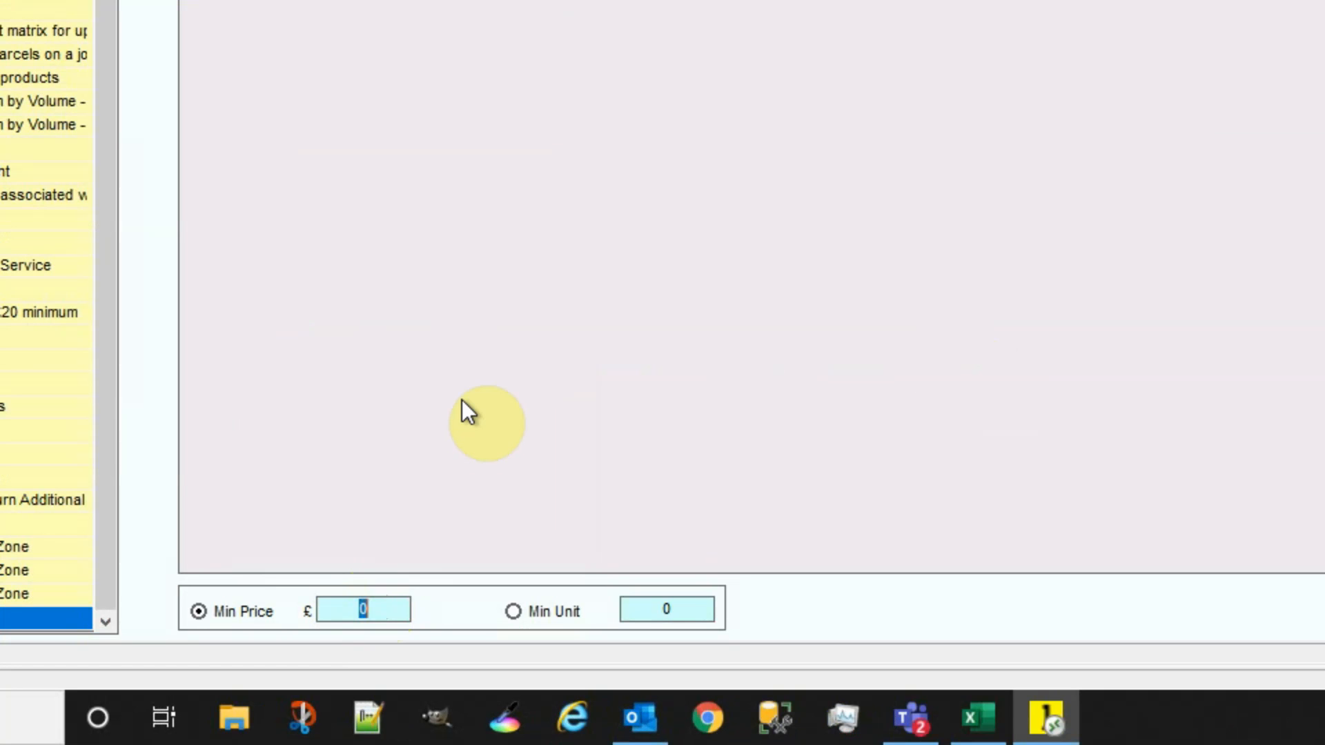
text(45)
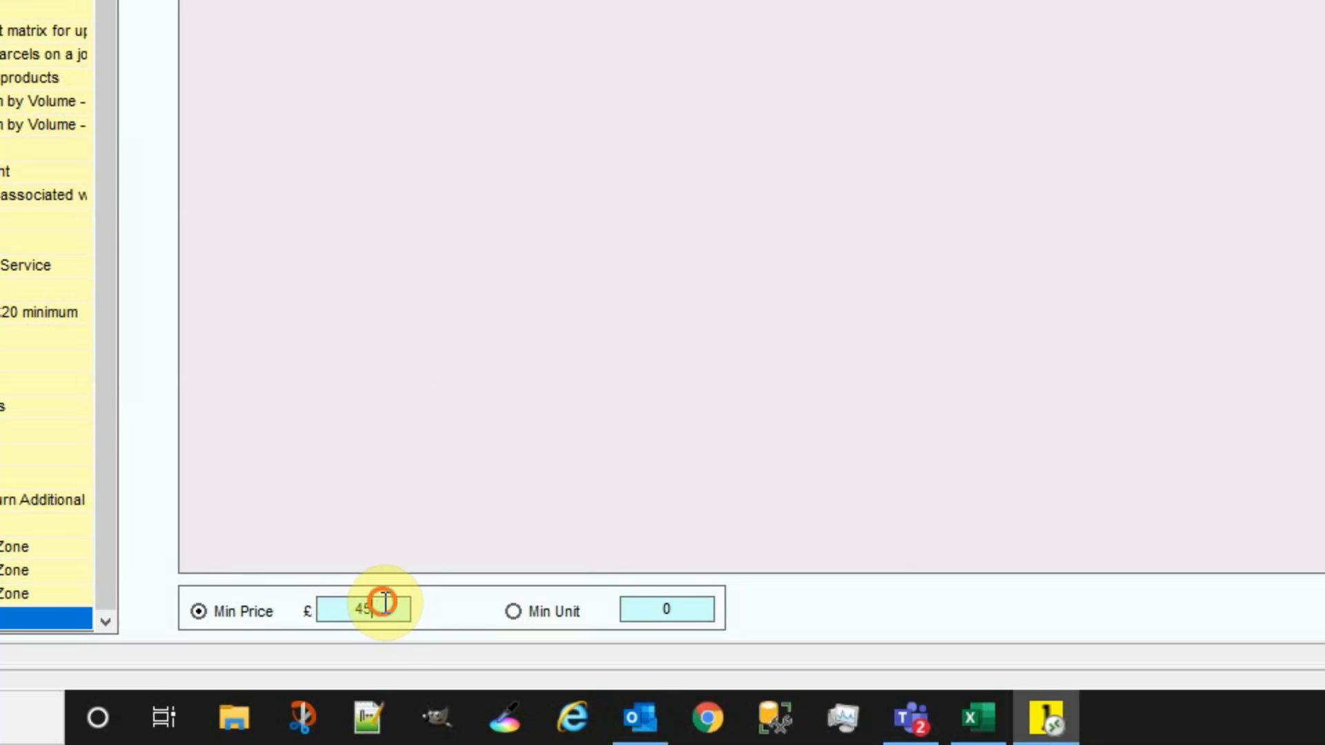
drag(379, 603, 349, 603)
text(0)
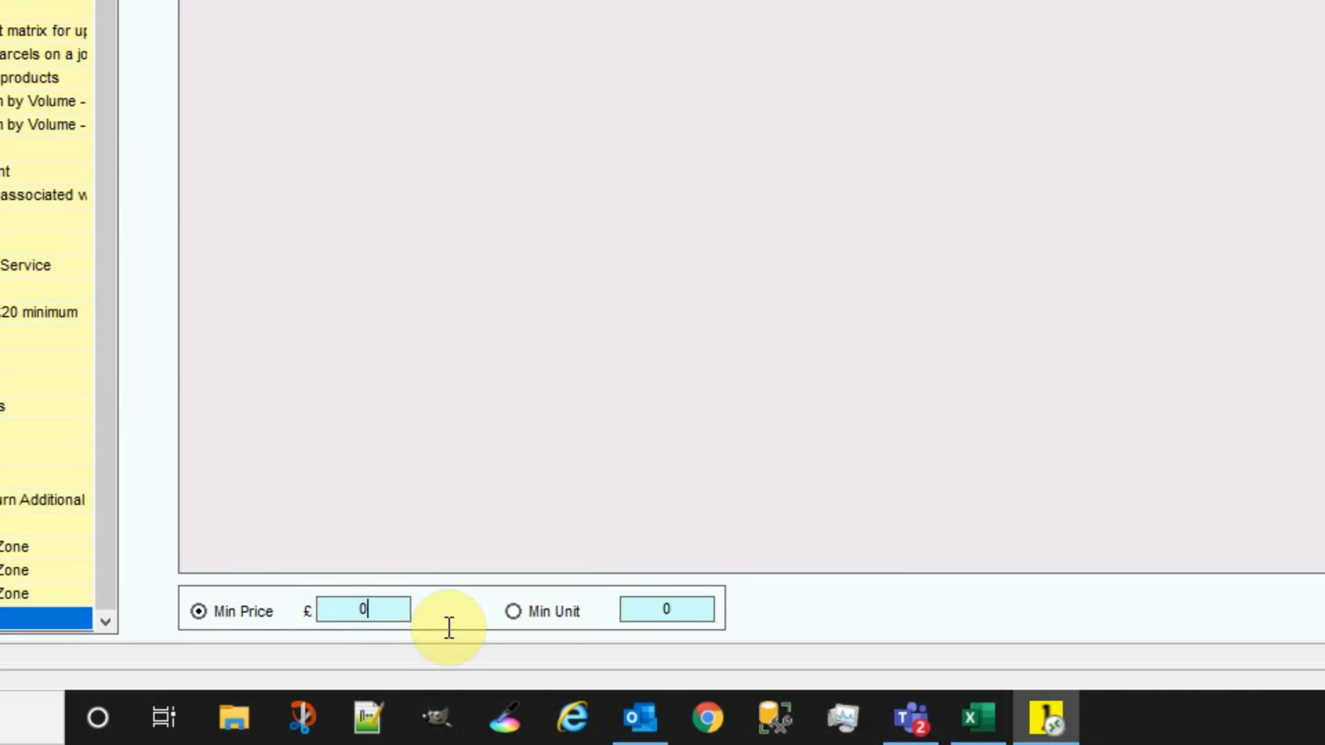
Try a minimum unit of 10 instead of a minimum price and reset it to 0
click(514, 612)
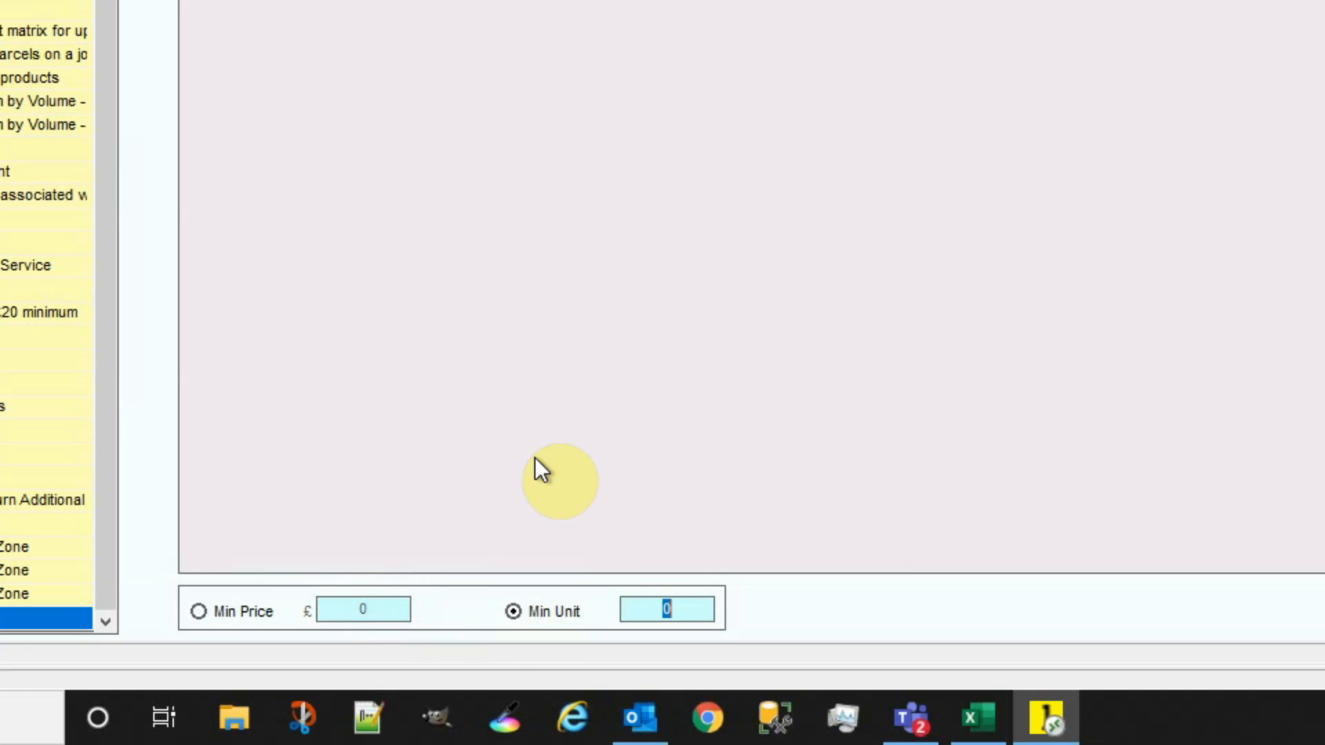
text(10)
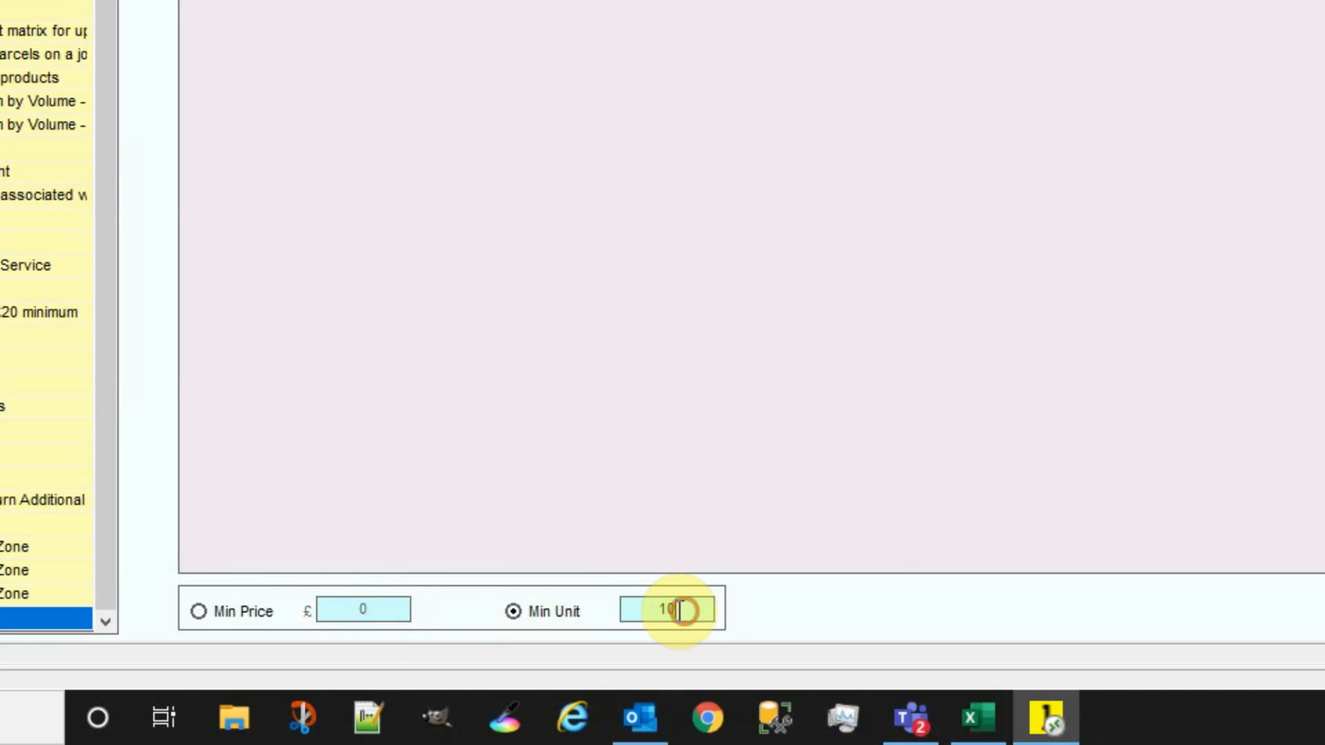
drag(680, 610, 635, 609)
text(0)
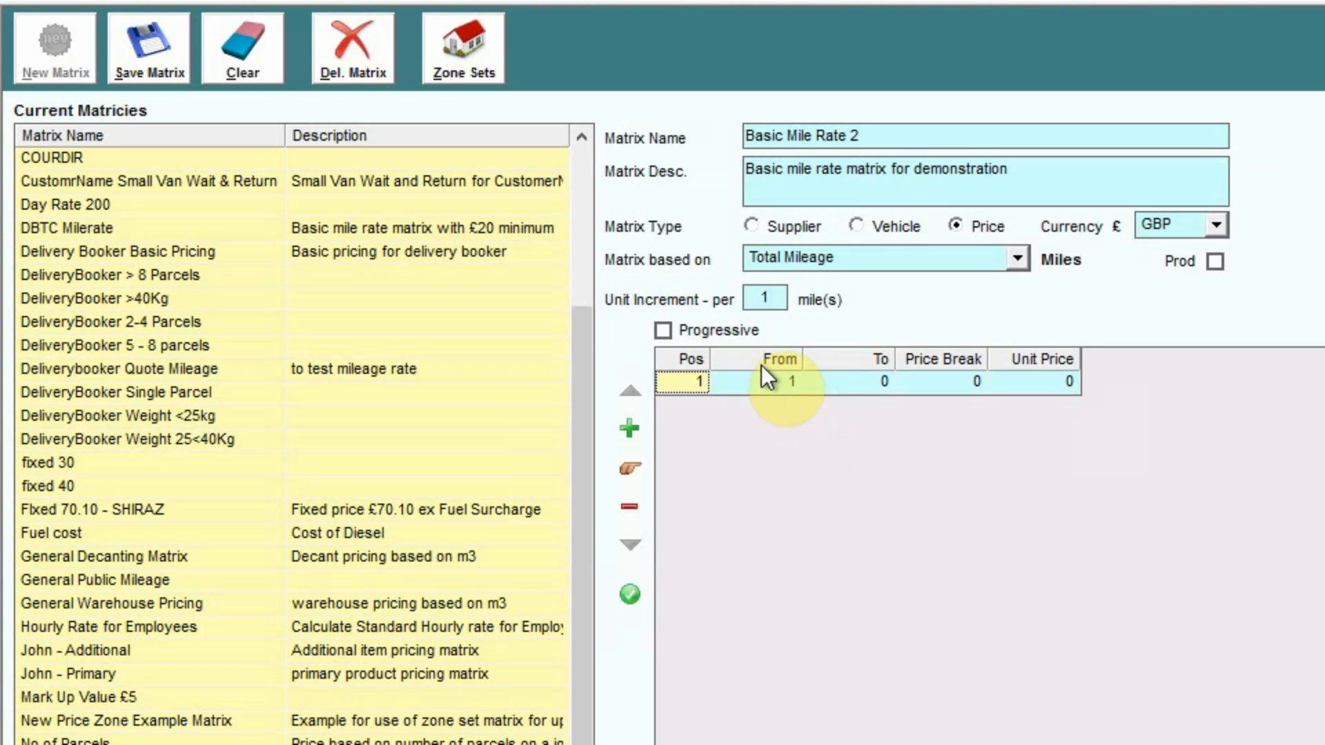
Fill the first price row with a range from 1 to 10 miles and a price break of 50
text(1)
click(859, 381)
text(10)
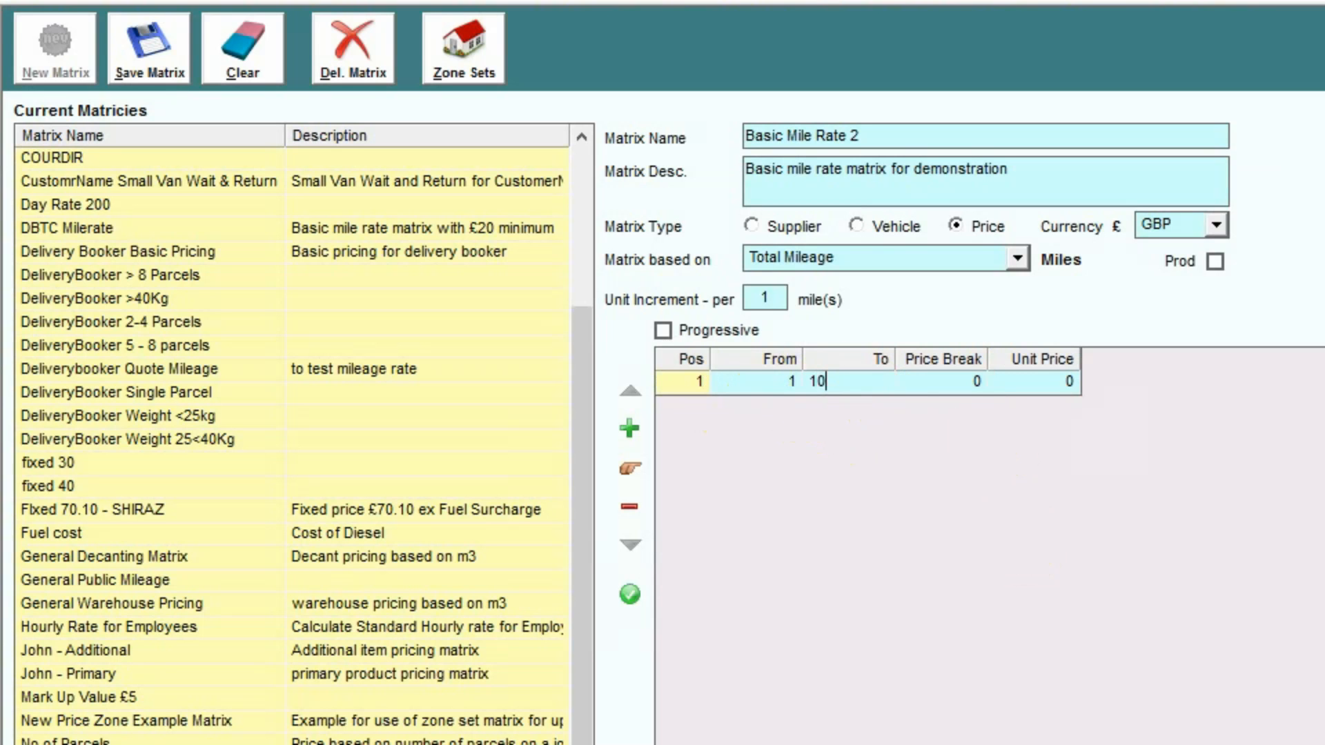
click(934, 379)
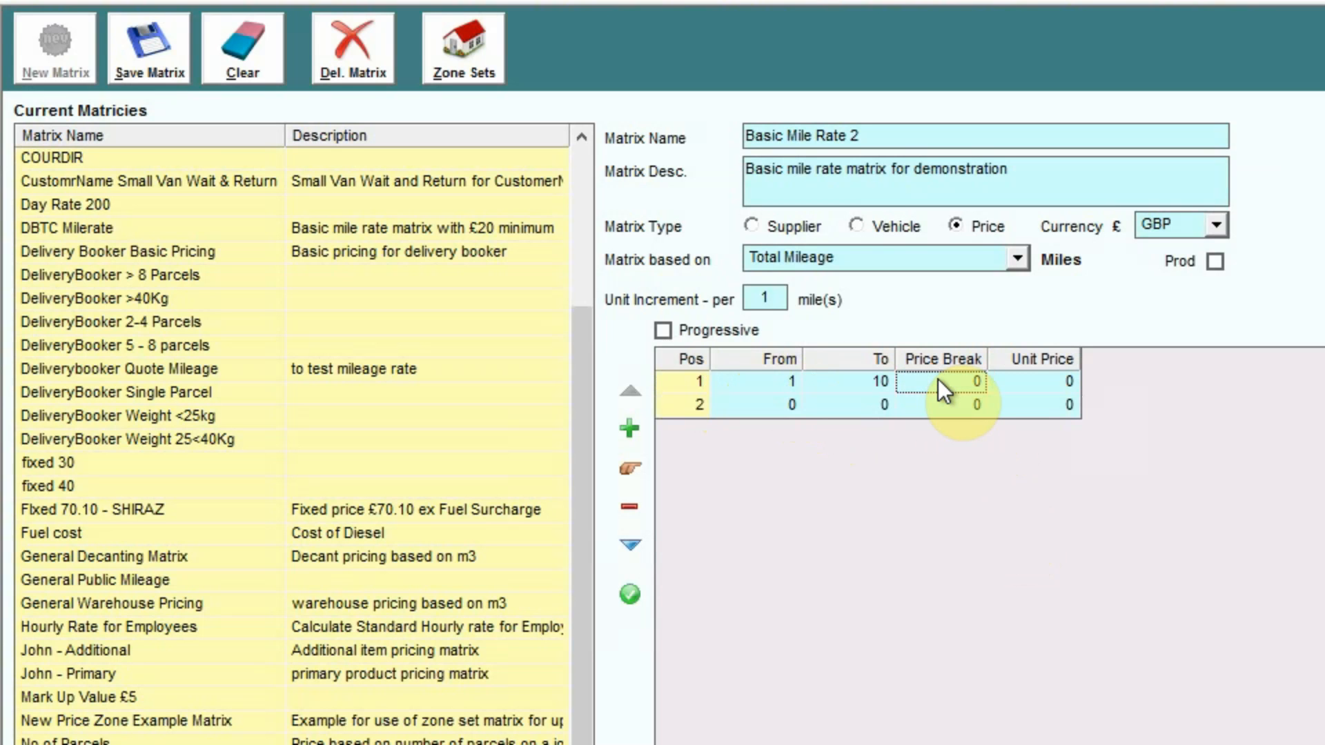
text(50)
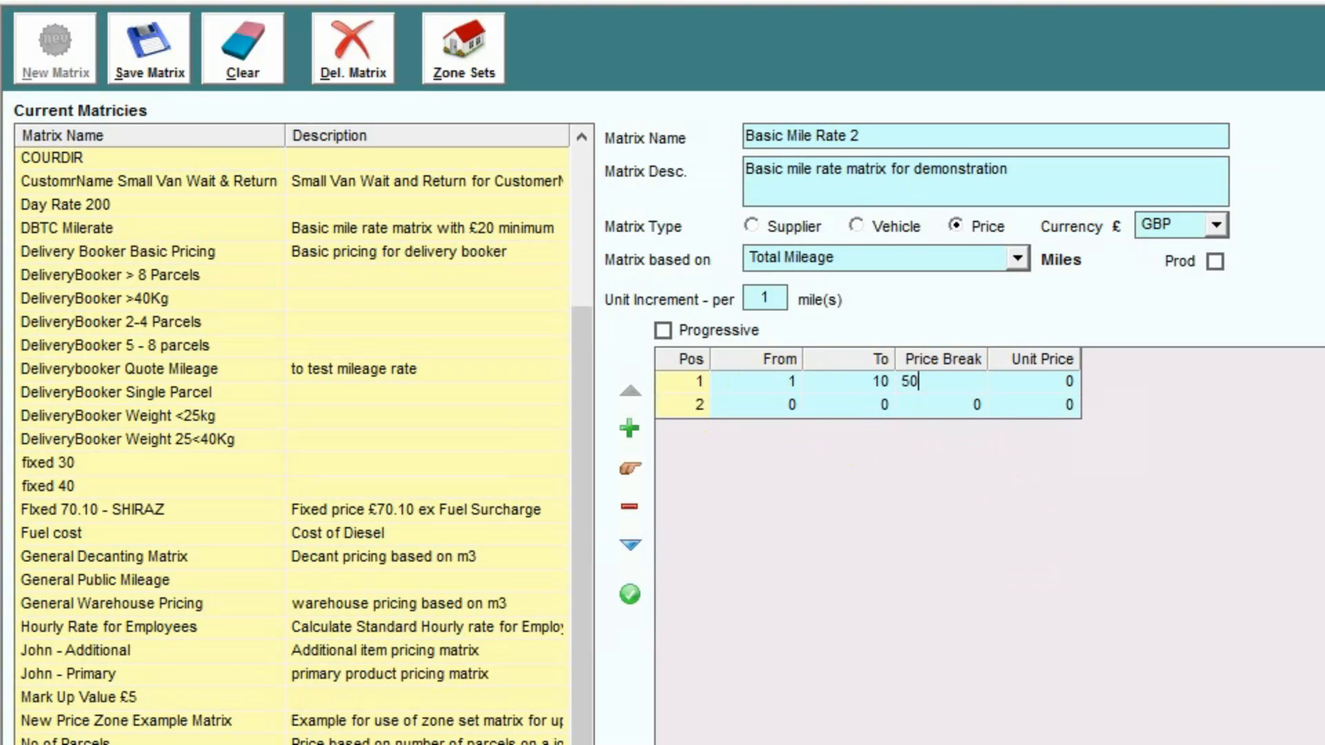
click(962, 458)
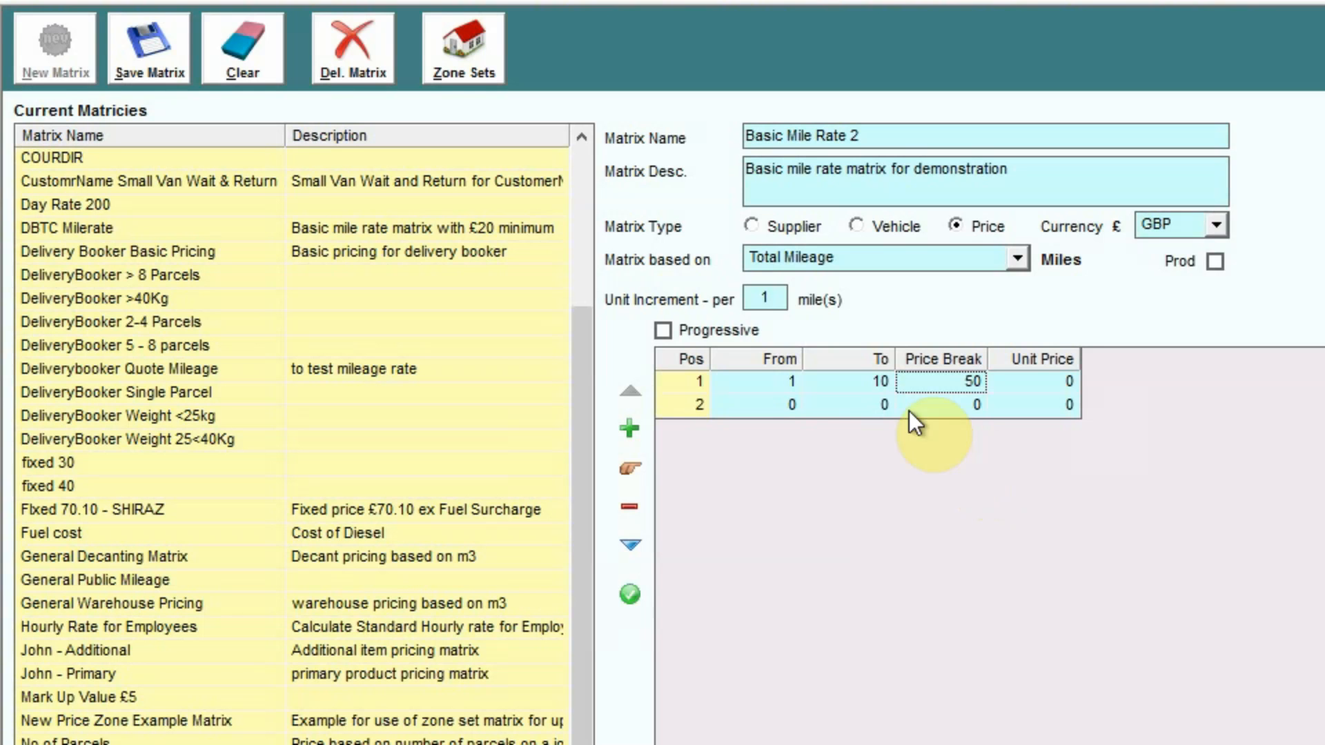
Fill the second price row with a range from 11 to 20 miles and a unit price of 3.5
click(776, 409)
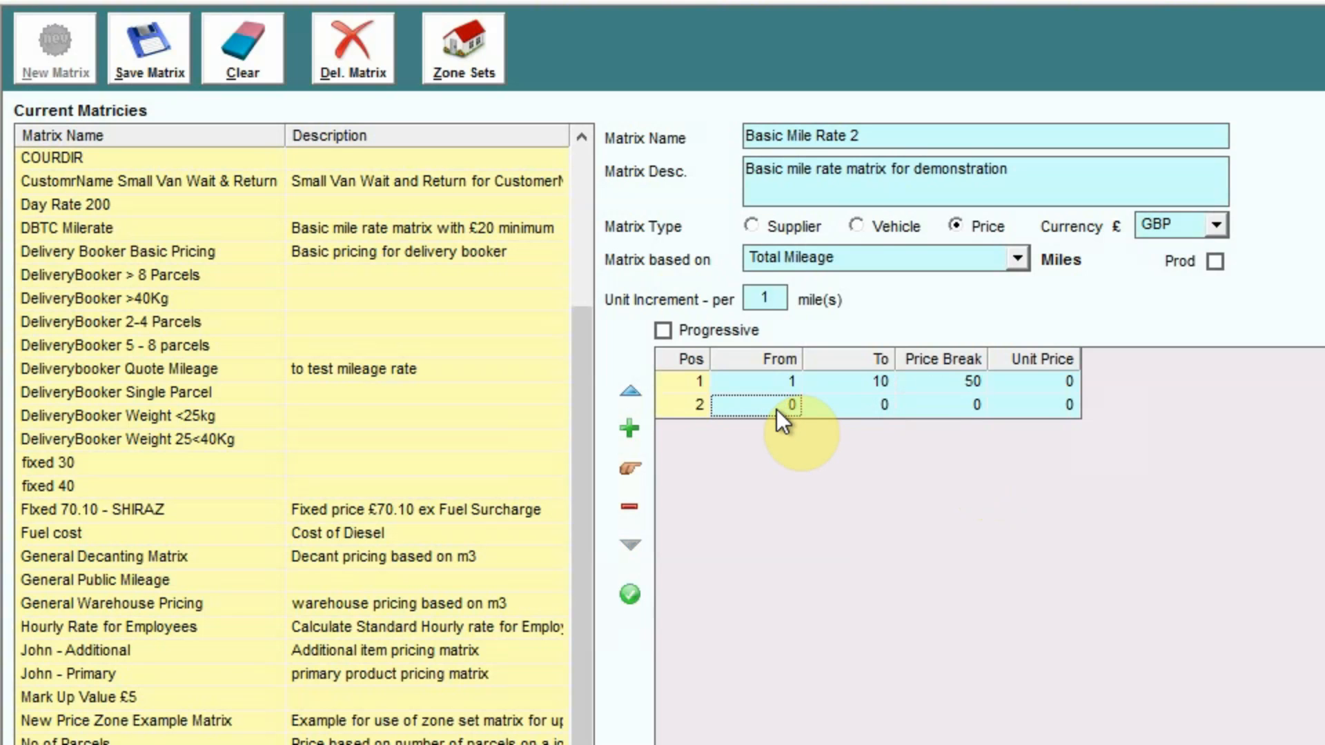
text(11)
click(859, 404)
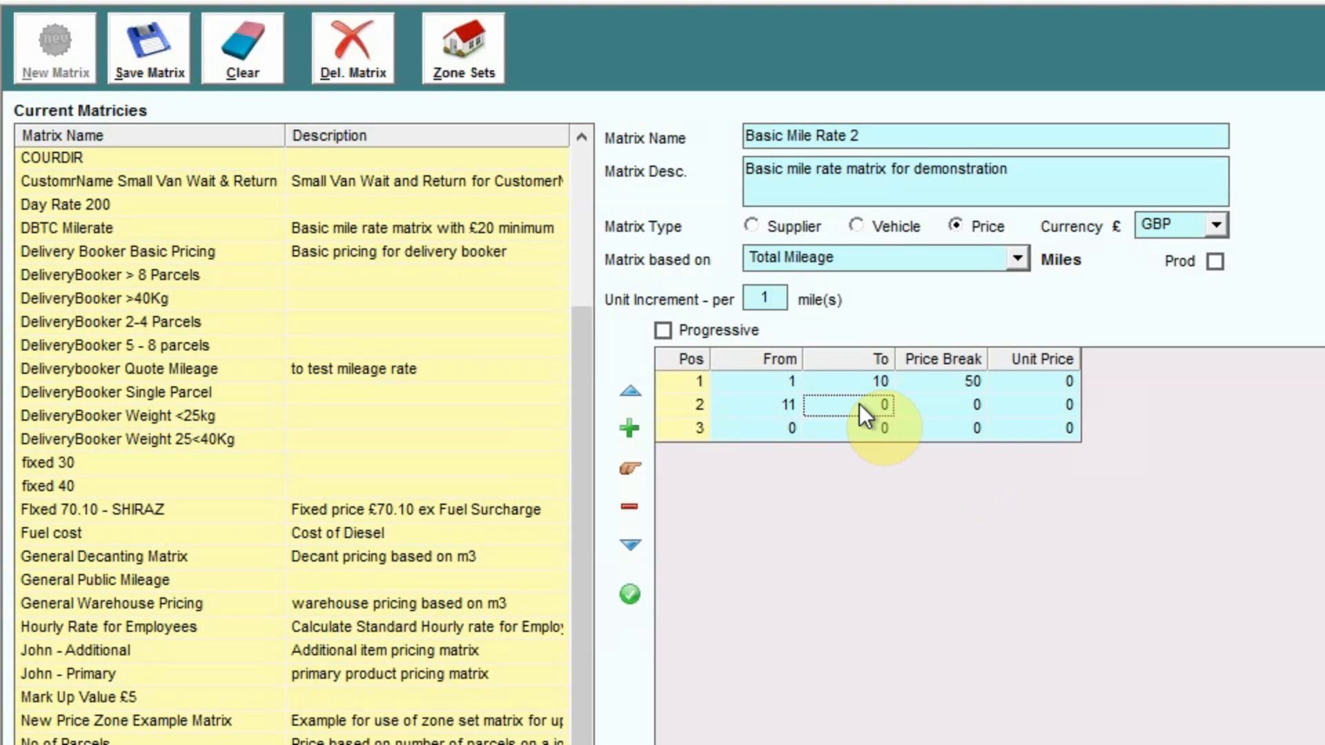
text(20)
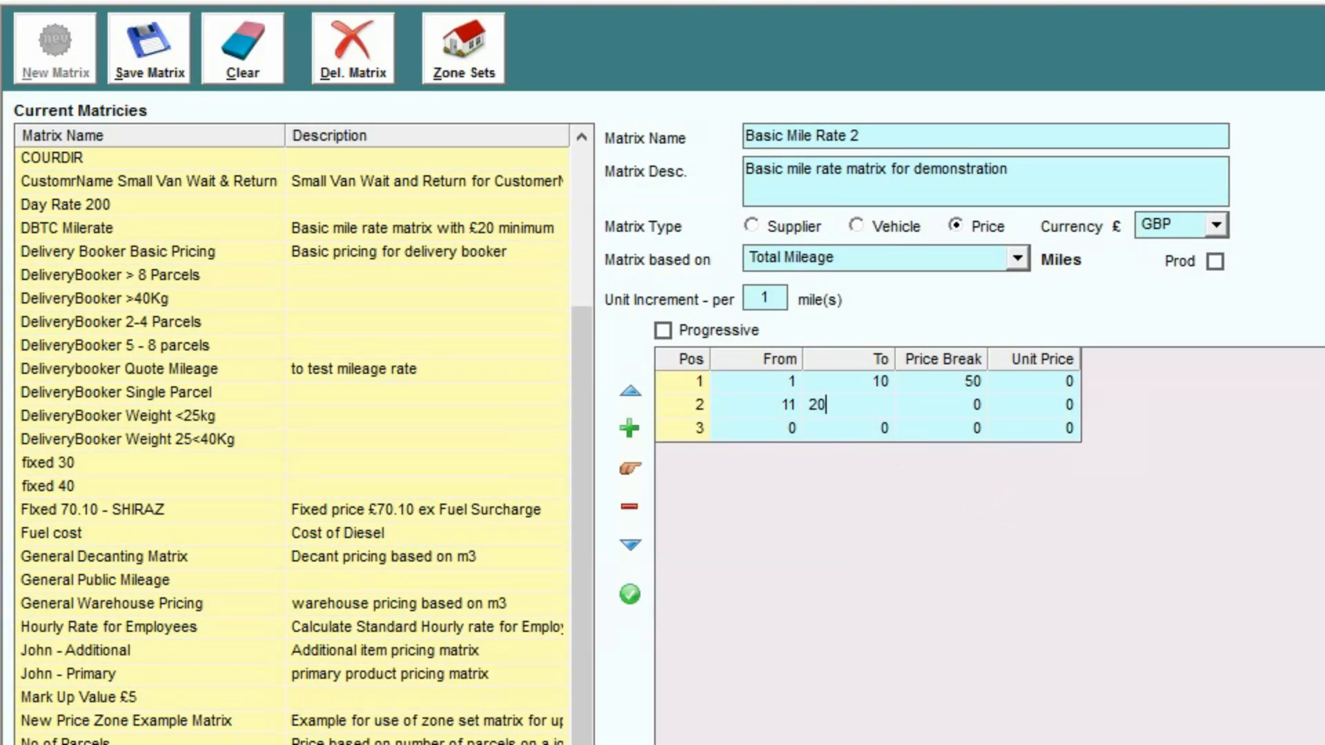
click(1063, 403)
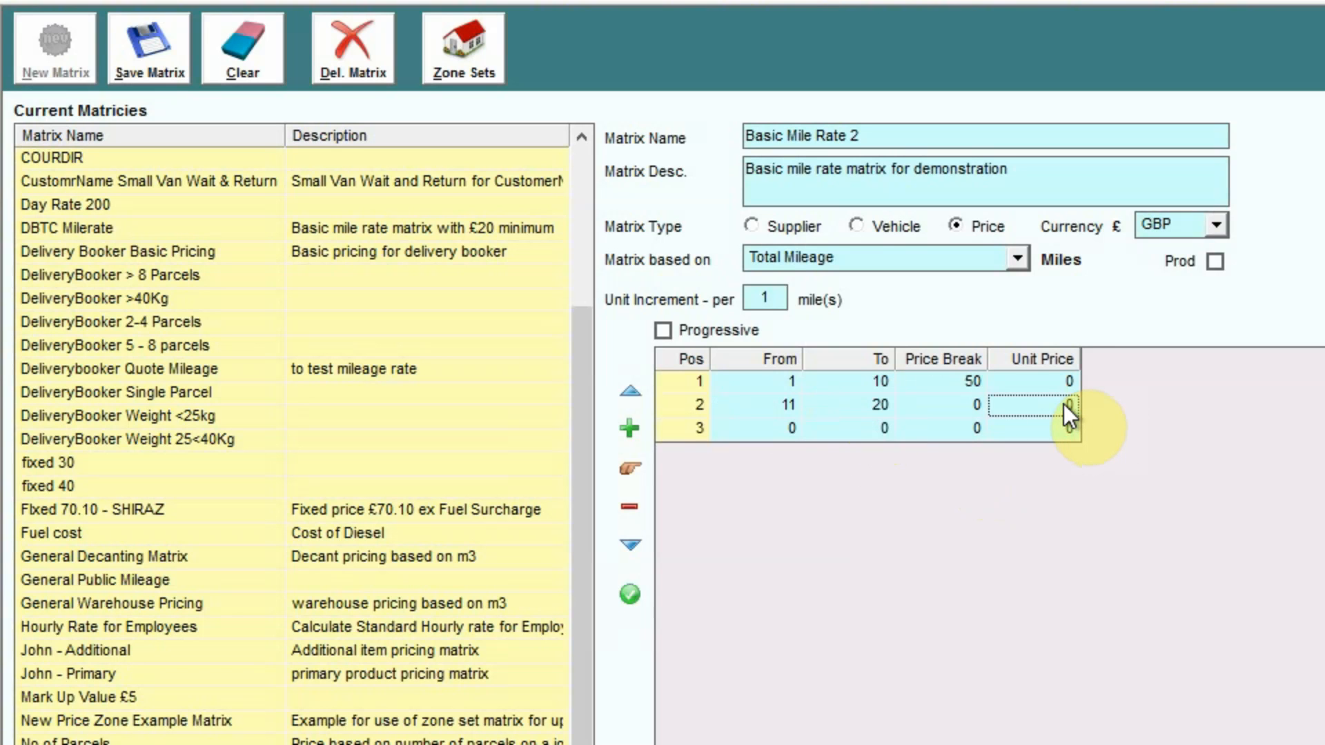
text(3.5)
click(1026, 409)
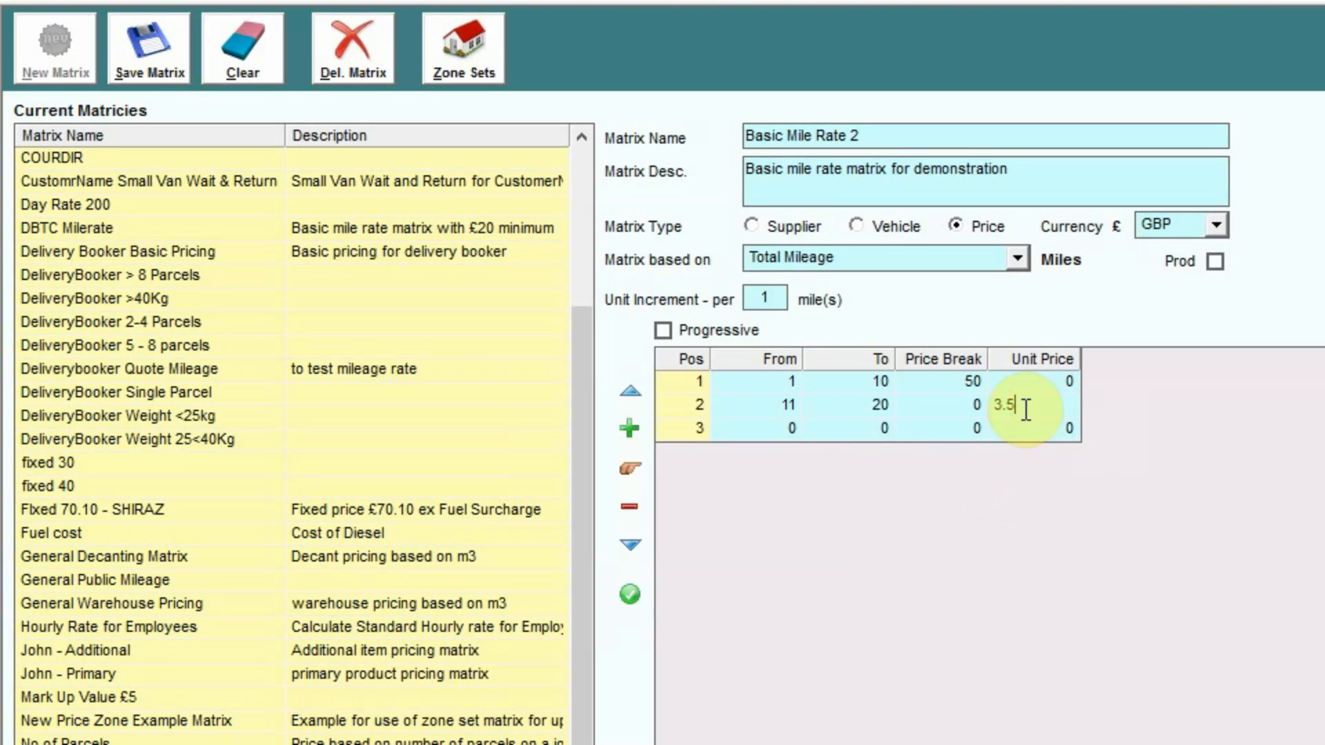
Fill the third price row with a range from 21 to 999999 miles and a unit price of 2.5
click(785, 433)
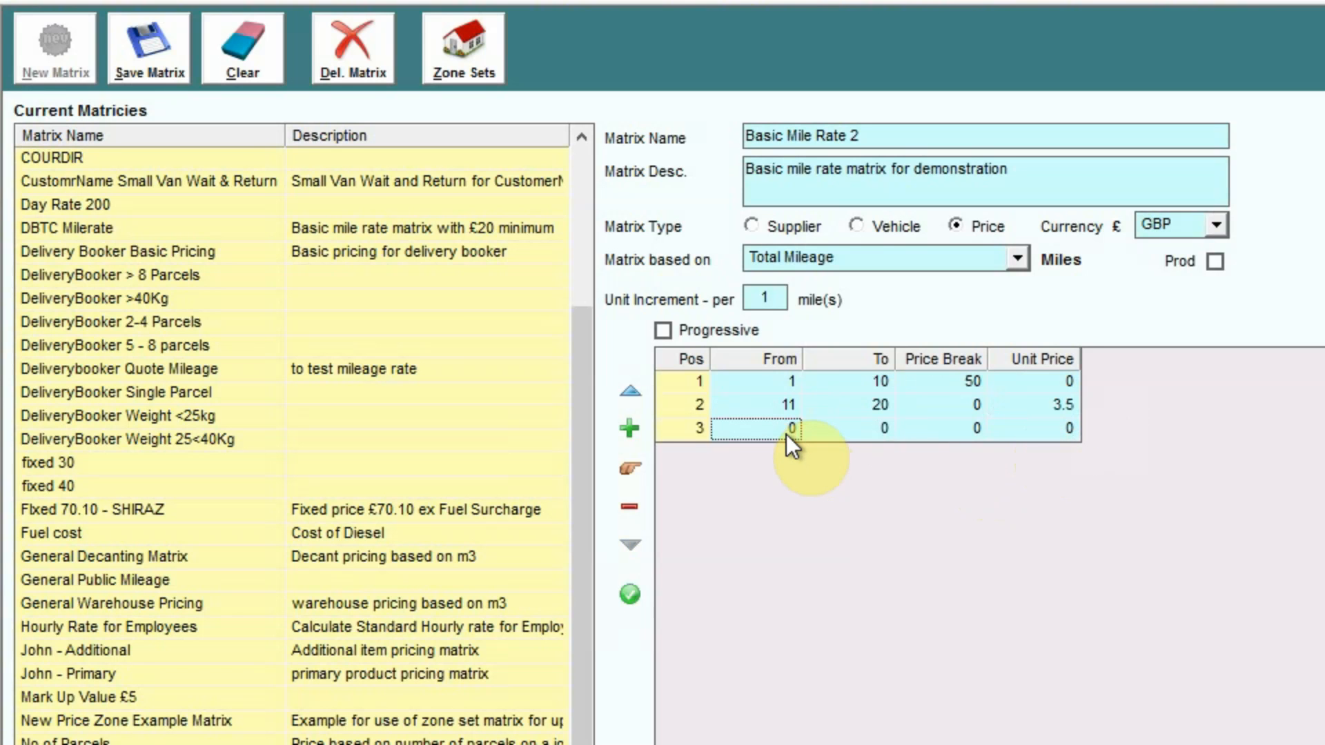
text(21)
click(854, 433)
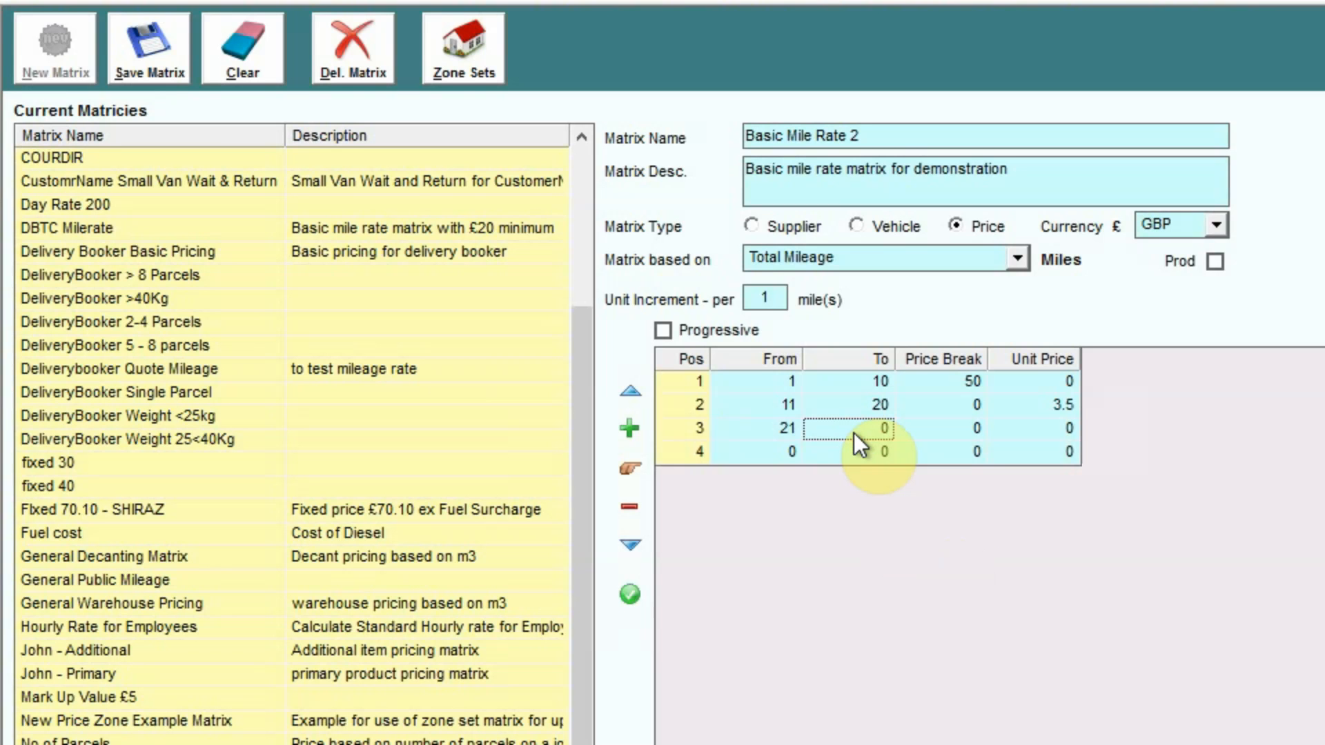
text(99999)
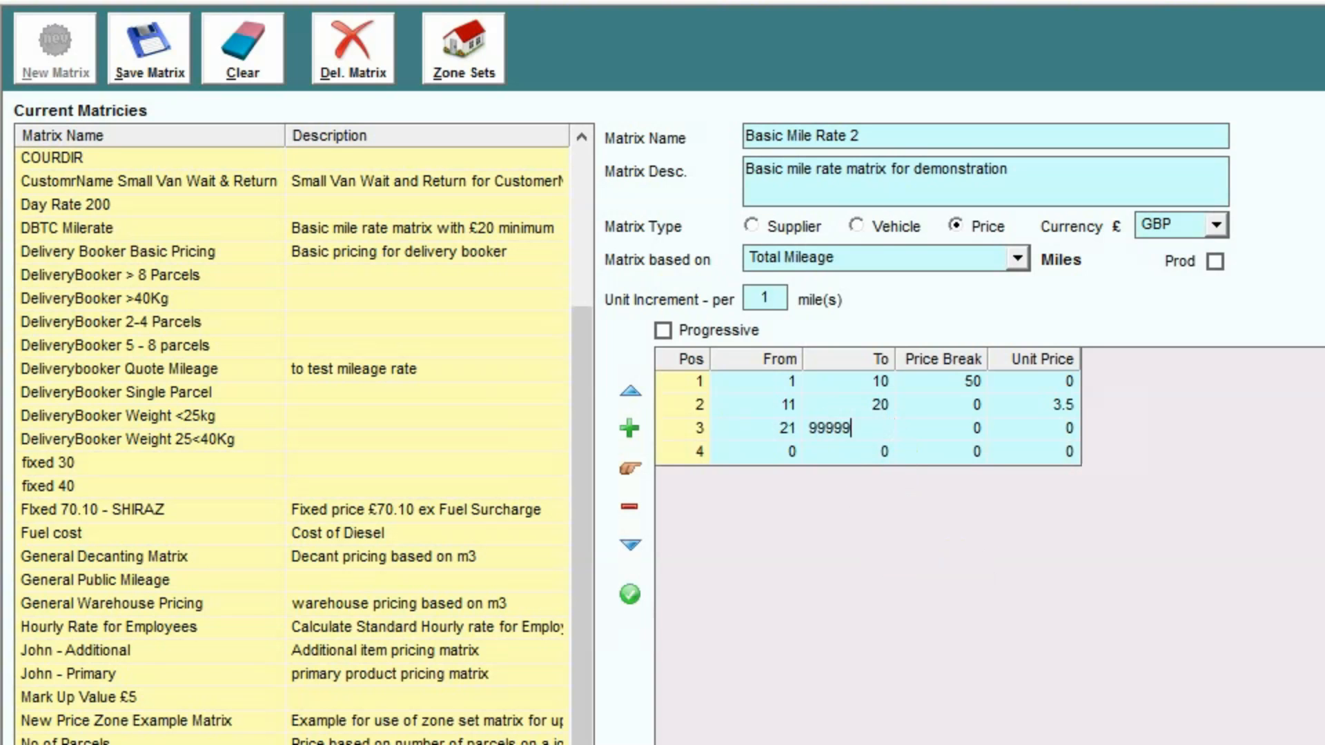
text(9)
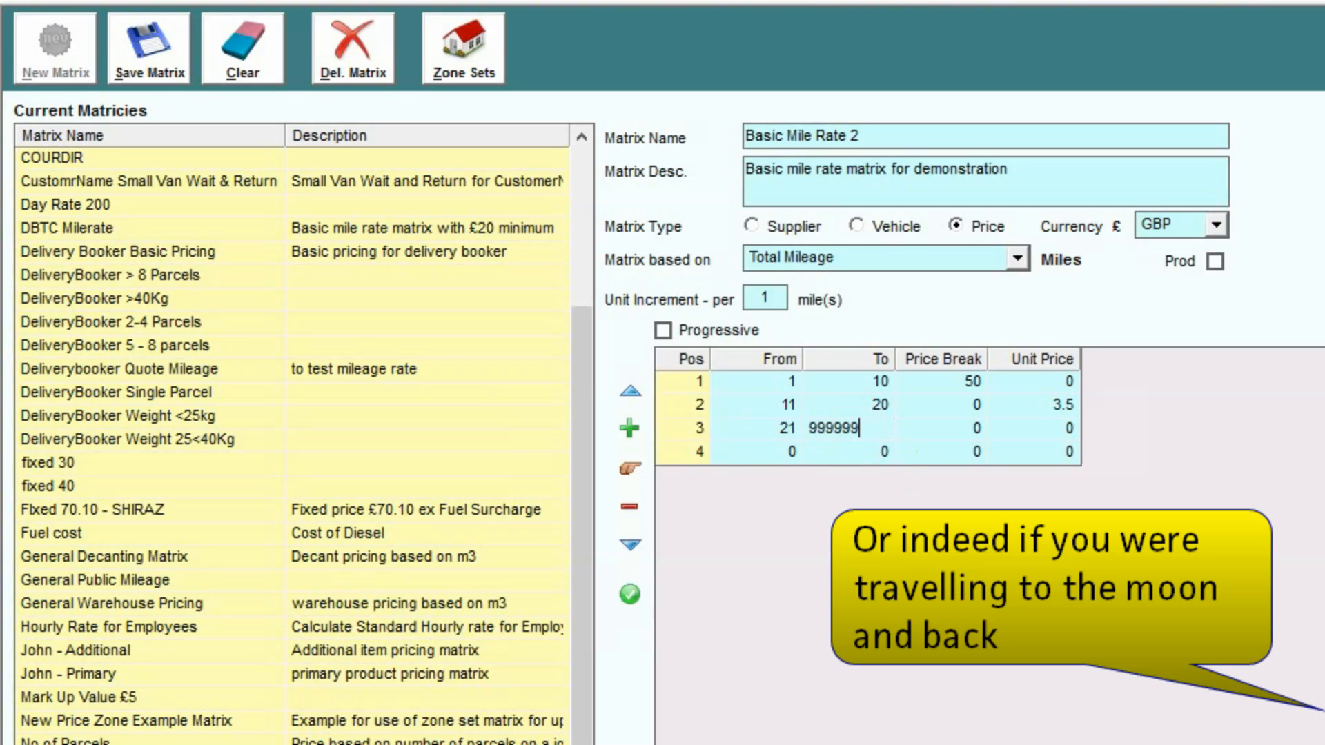
click(1065, 432)
text(2.5)
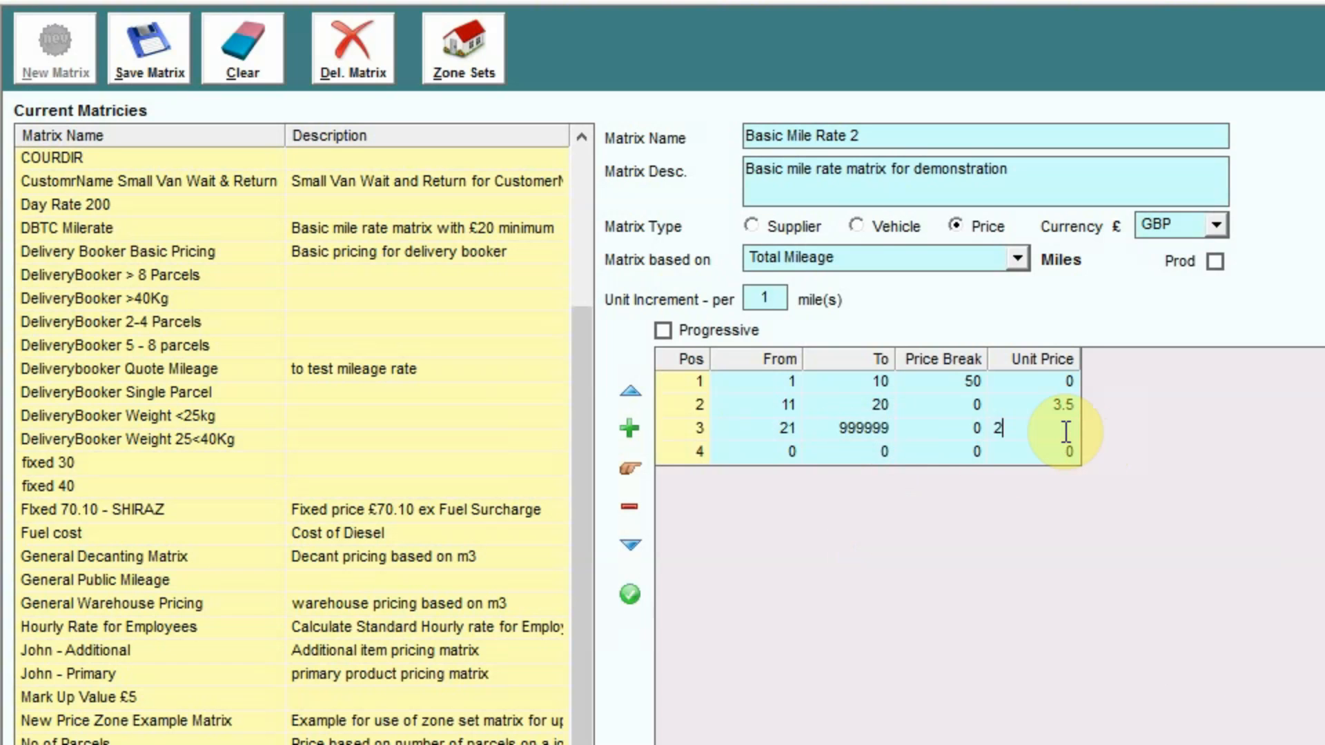
click(908, 486)
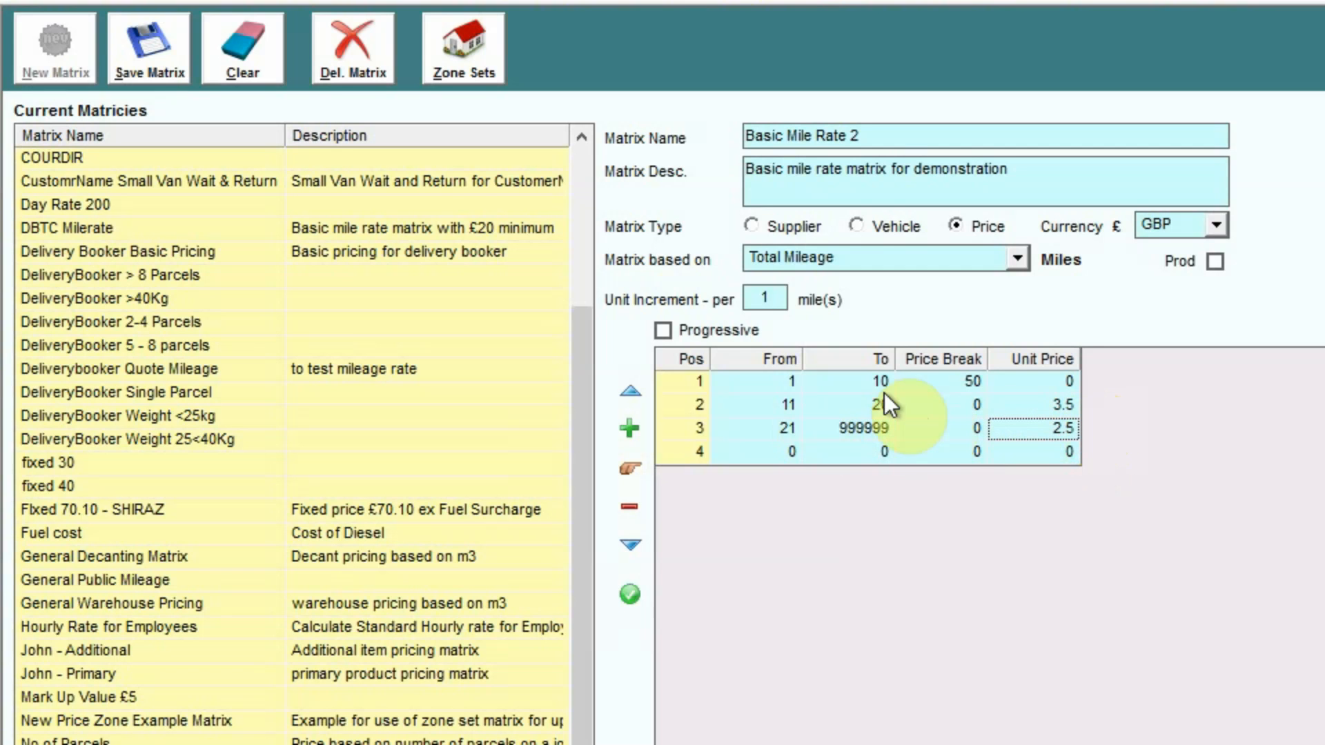
Make the matrix progressive, save it, and exit the matrix screen
click(663, 331)
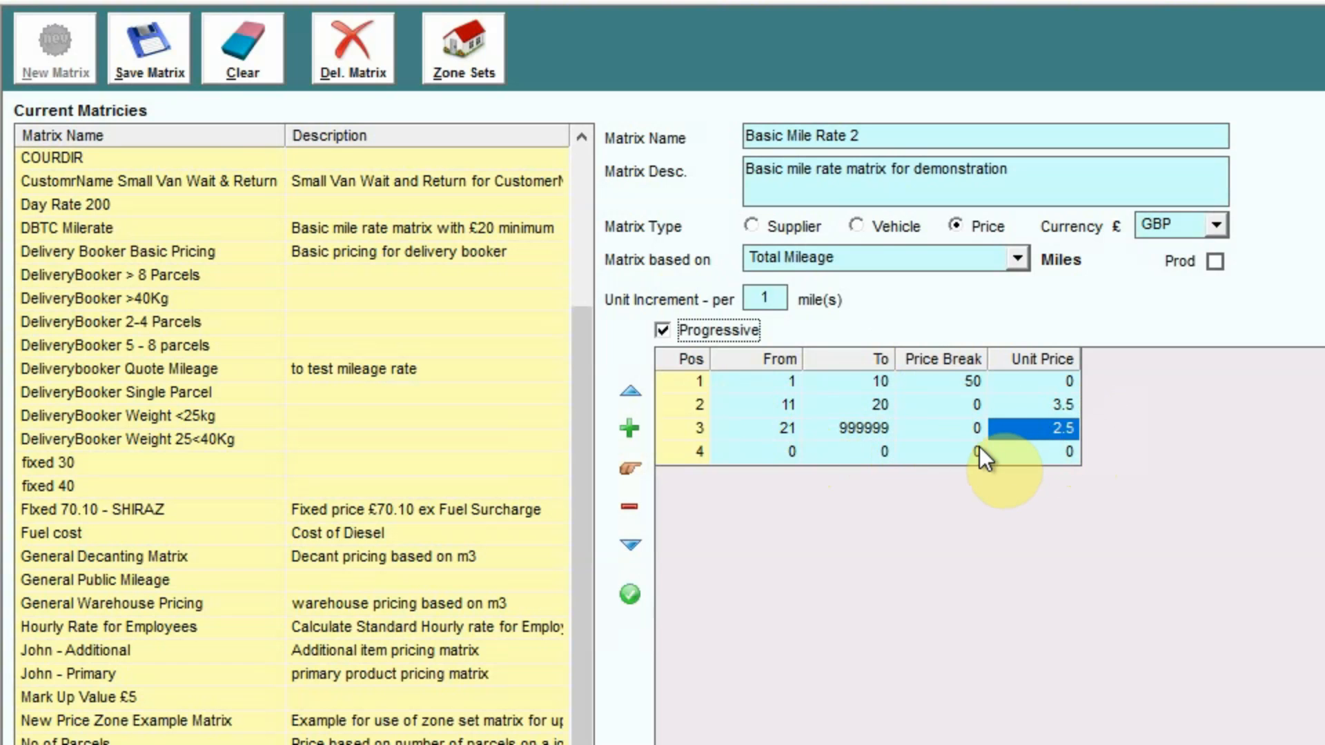
click(148, 65)
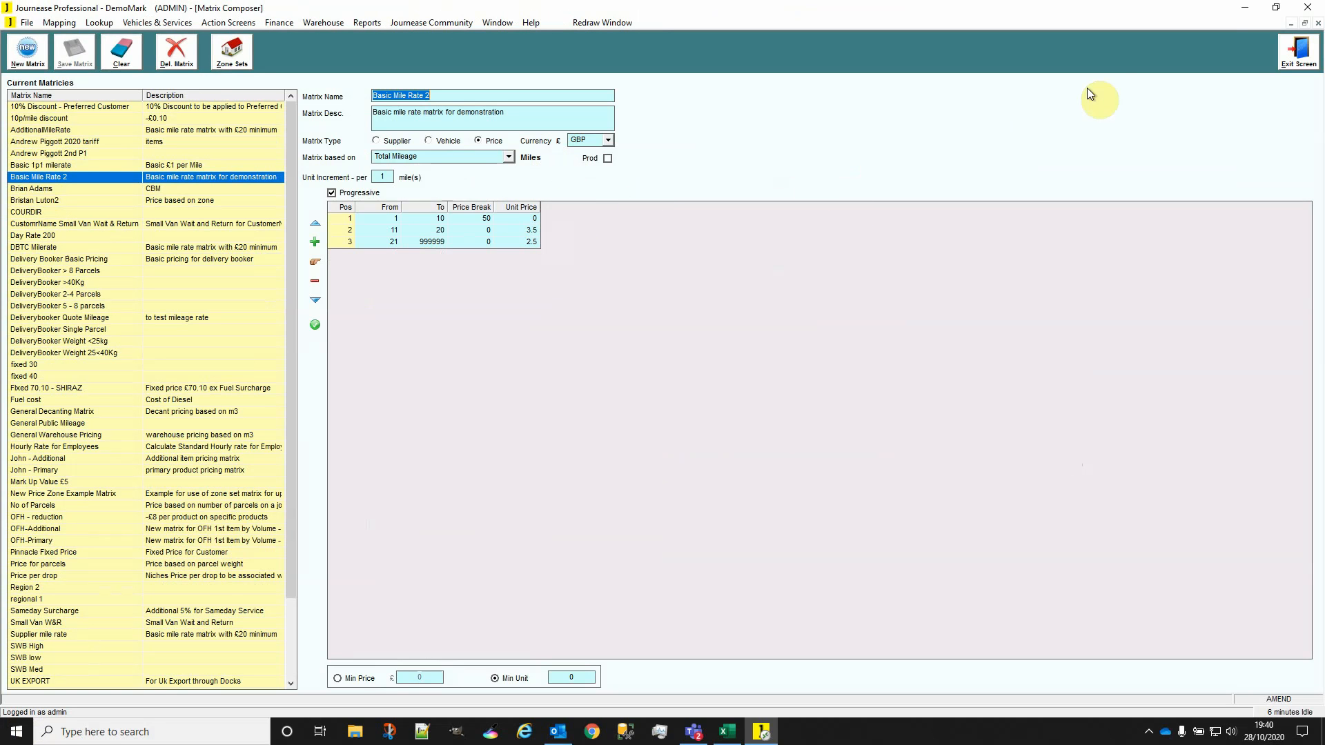
click(1309, 62)
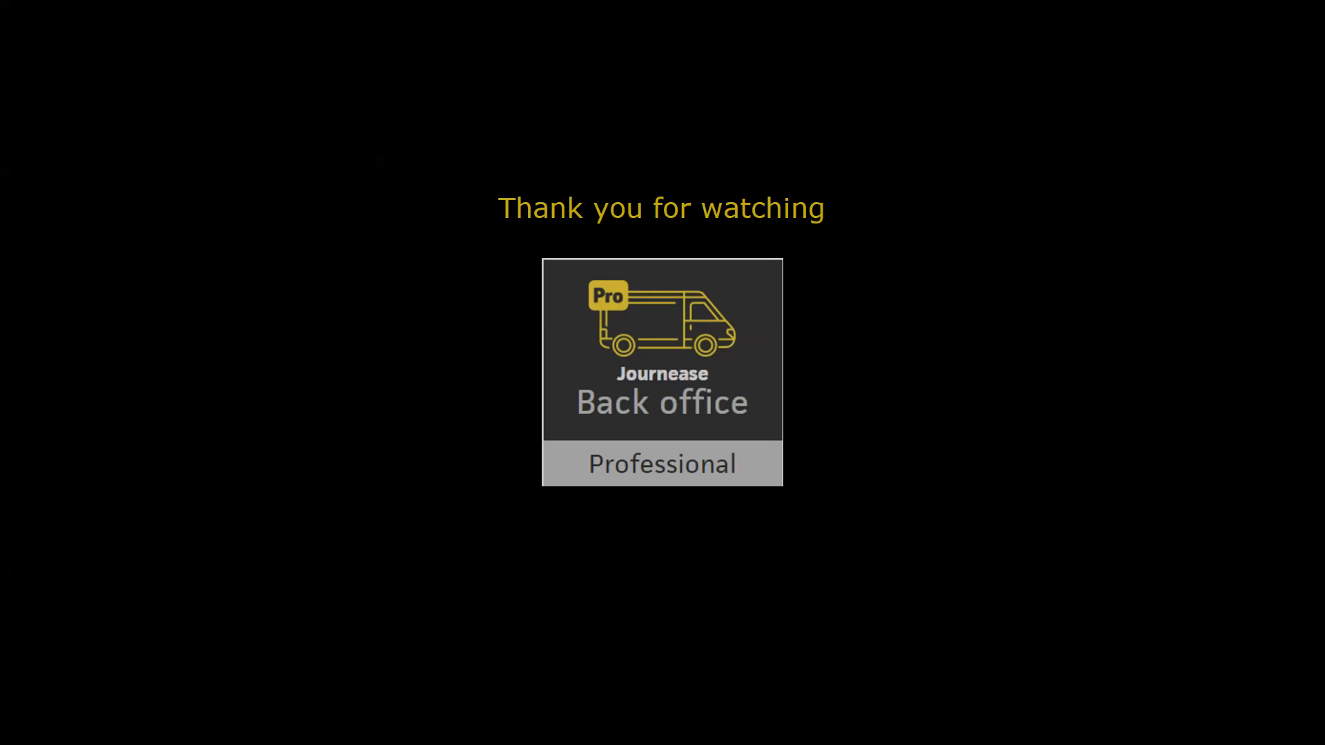